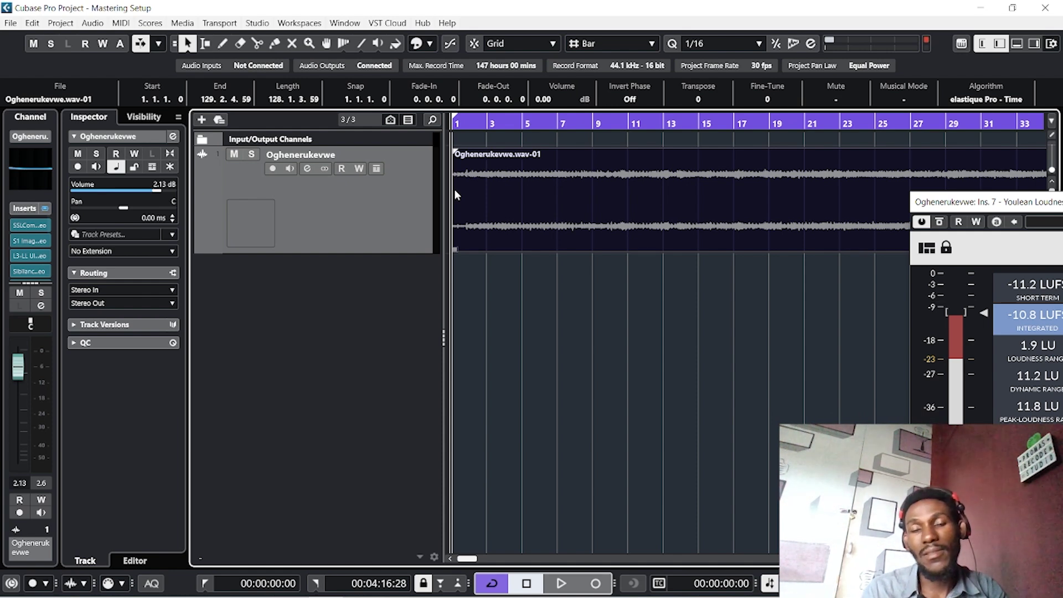
Open the song track's Channel Settings, showing its eight mastering inserts and channel EQ.
key("e")
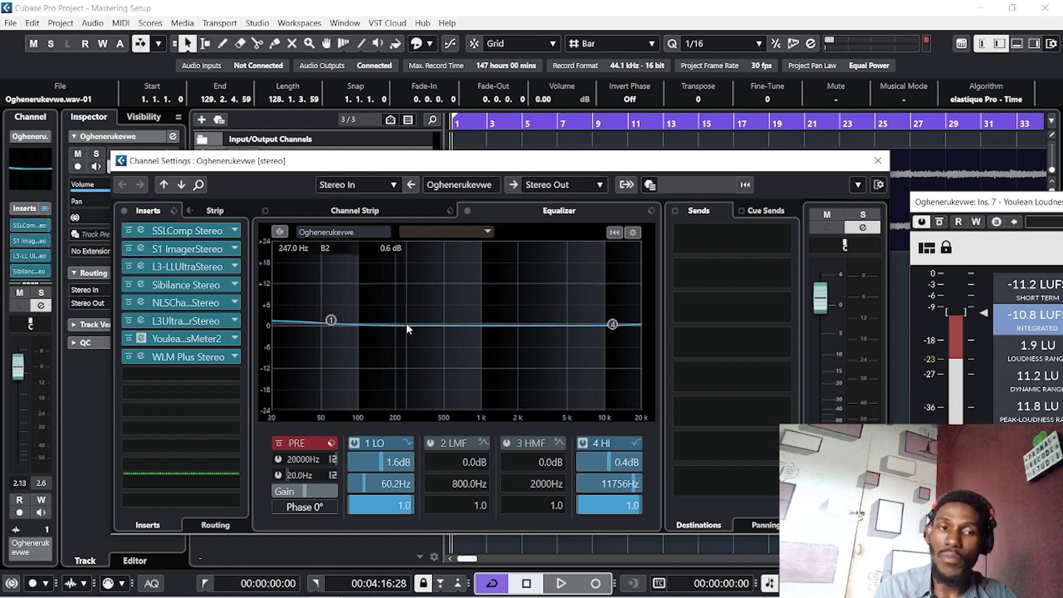
left_click(201, 392)
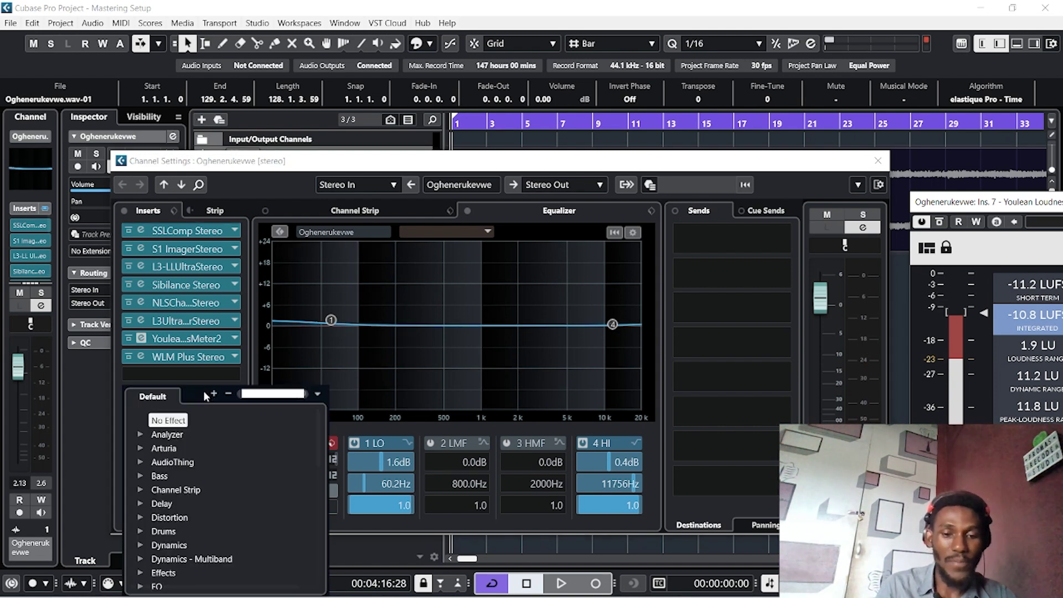
type("mv")
key("Return")
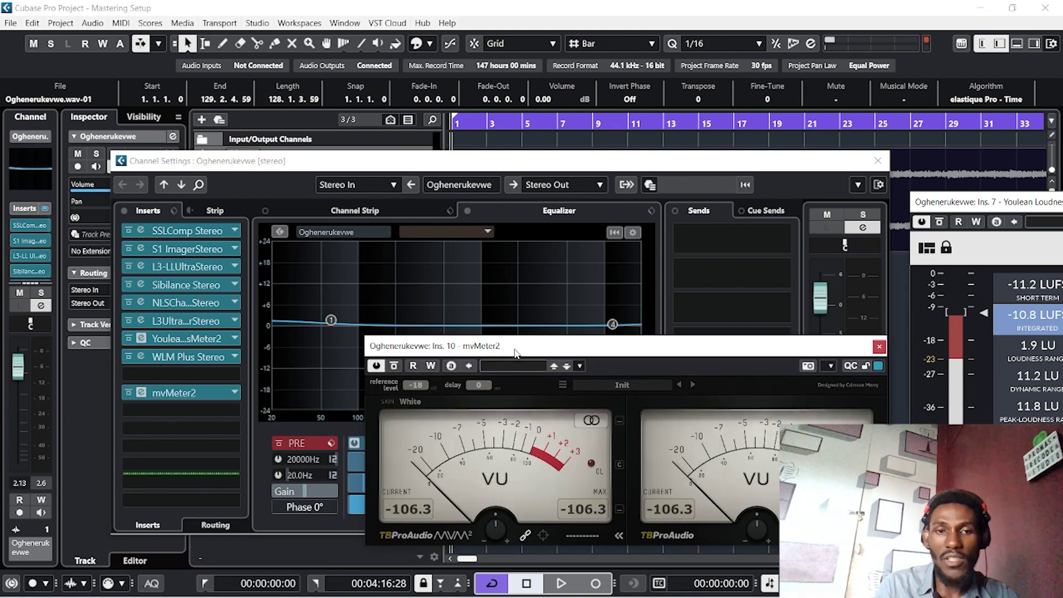
left_click_drag(514, 352, 454, 224)
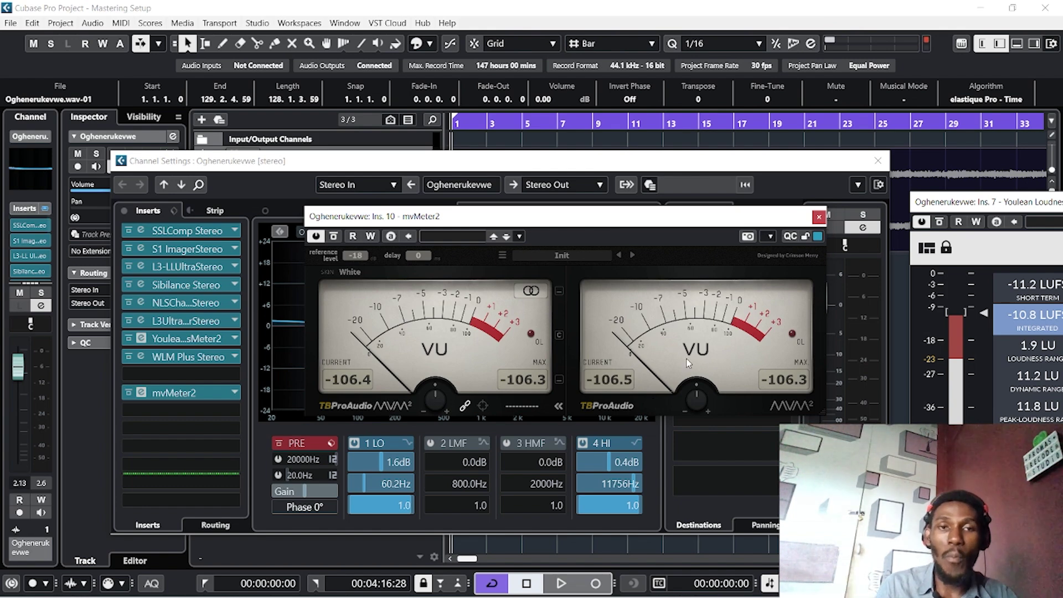
mouse_move(676, 222)
left_mouse_down()
mouse_move(634, 221)
mouse_move(657, 213)
left_mouse_up()
key("space")
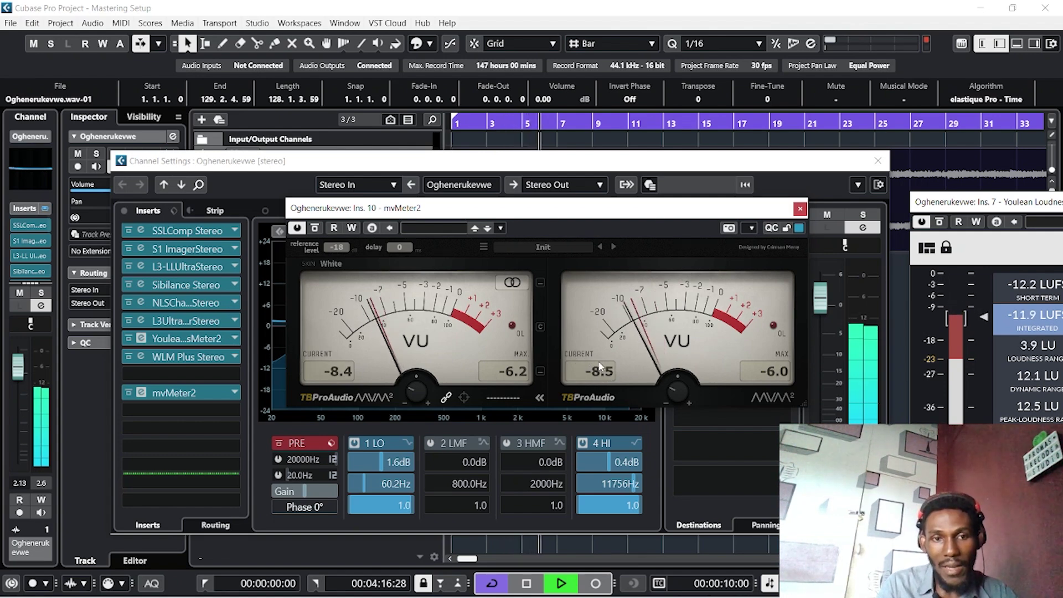
mouse_move(670, 393)
key("space")
key("ctrl+z")
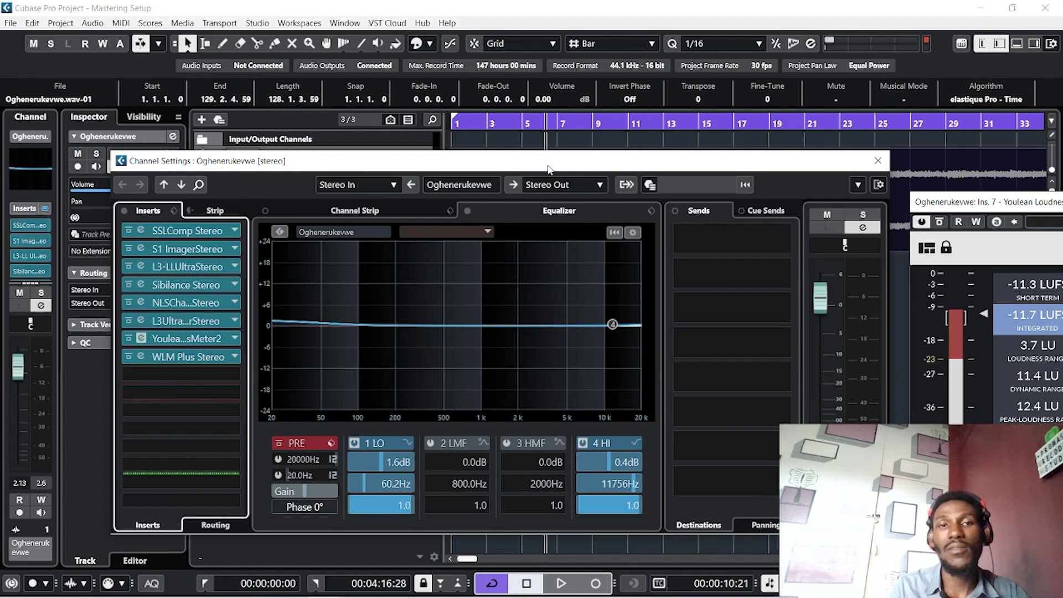
left_click_drag(550, 160, 550, 319)
Open the SSLComp Stereo editor and check its threshold, make-up gain and attack.
left_click_drag(279, 331, 279, 181)
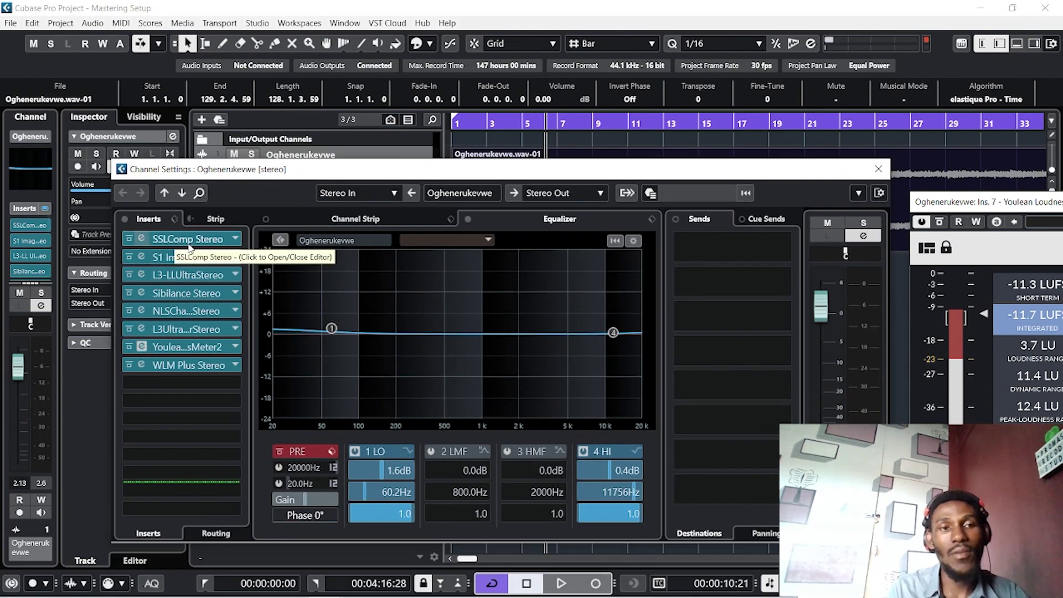
left_click(189, 246)
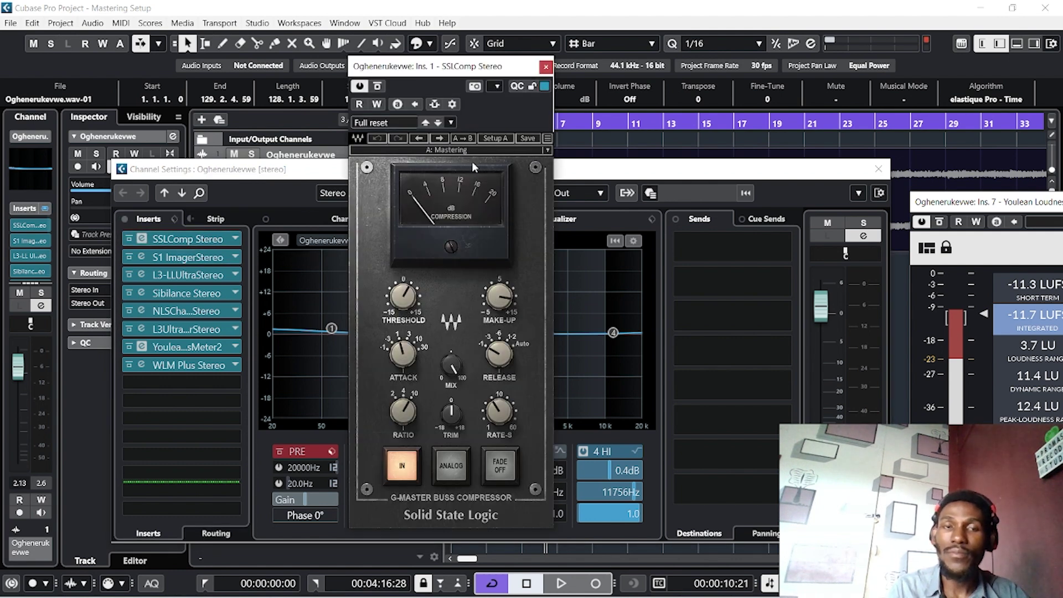
left_click(412, 302)
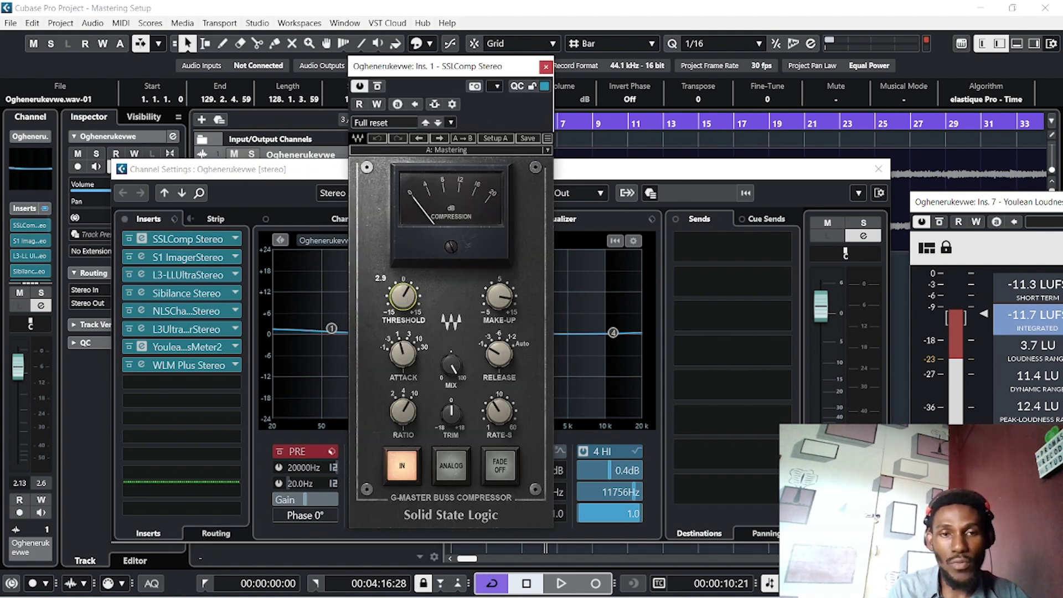
left_click(499, 298)
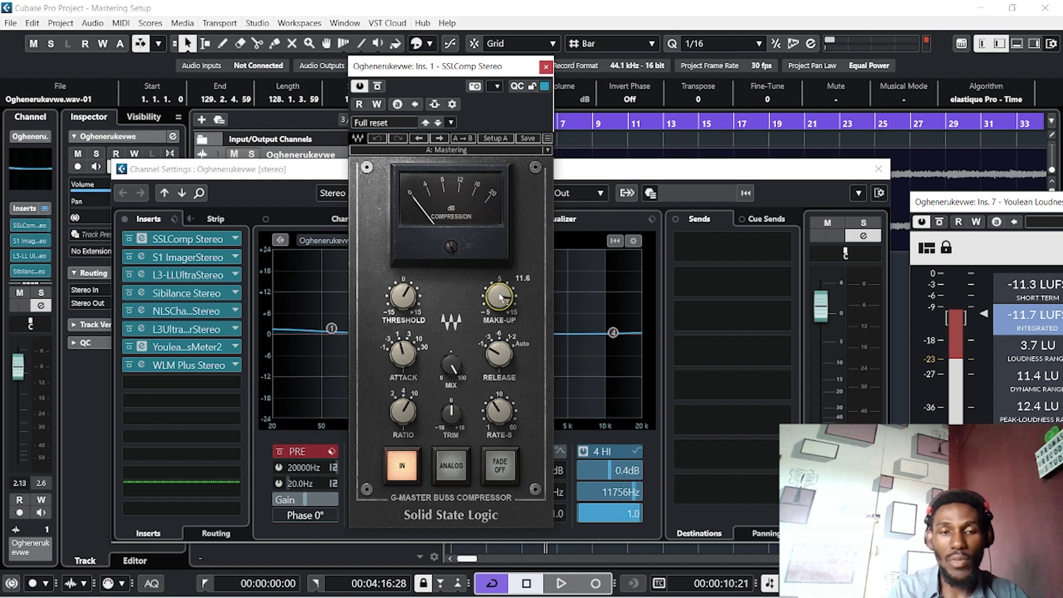
left_click(403, 353)
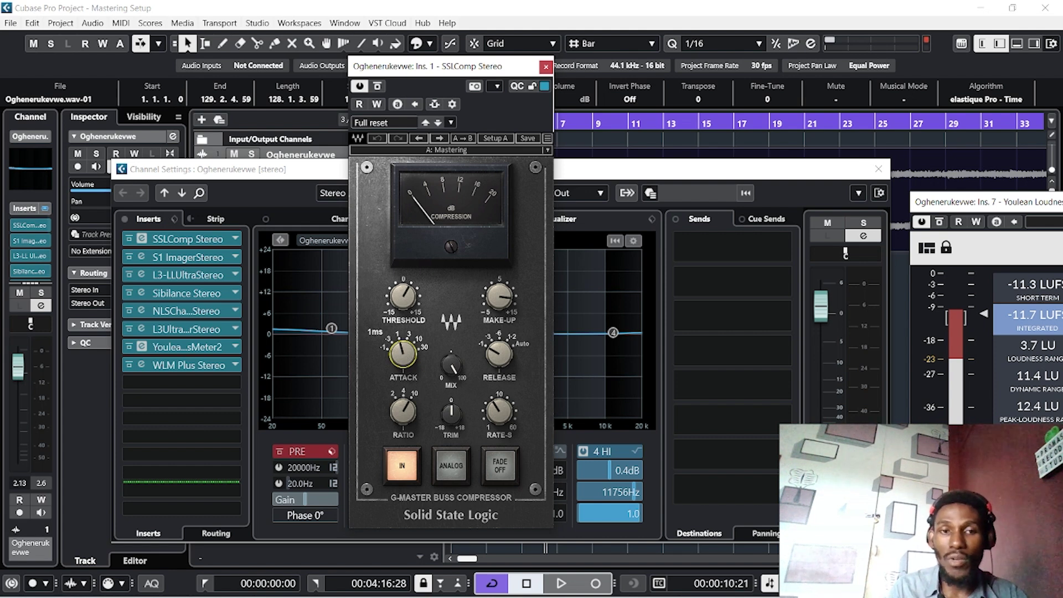
Shorten the SSLComp attack from 1 ms to 0.3 ms and play the song.
left_click_drag(402, 354, 403, 363)
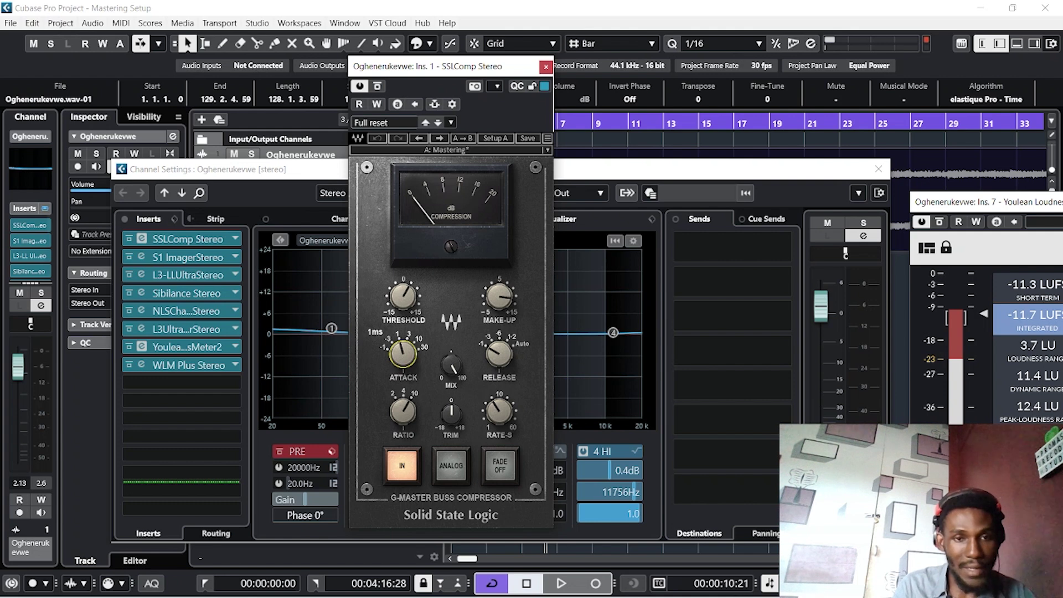
mouse_move(451, 364)
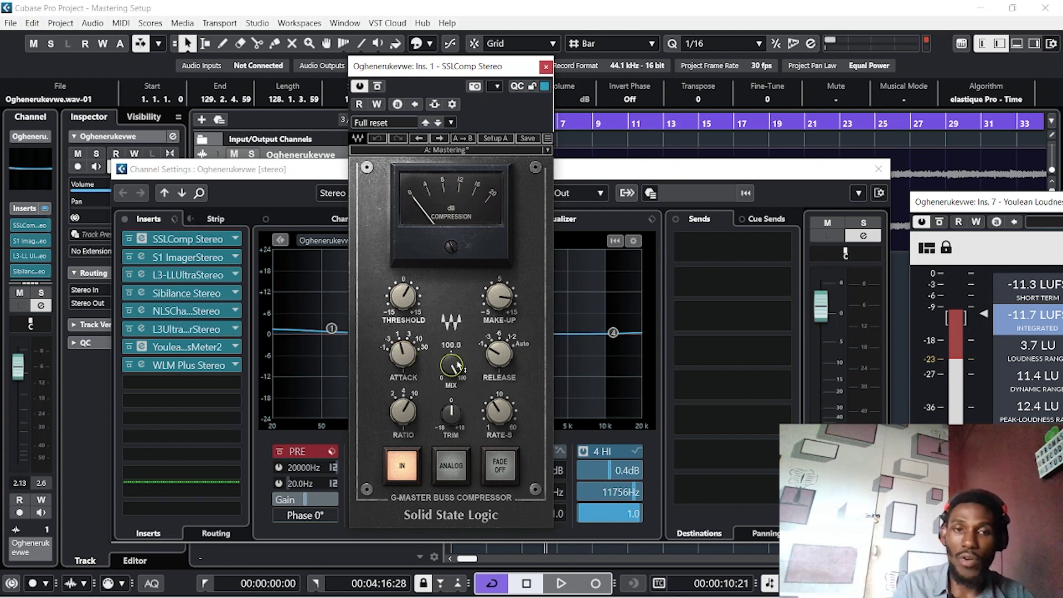
mouse_move(499, 354)
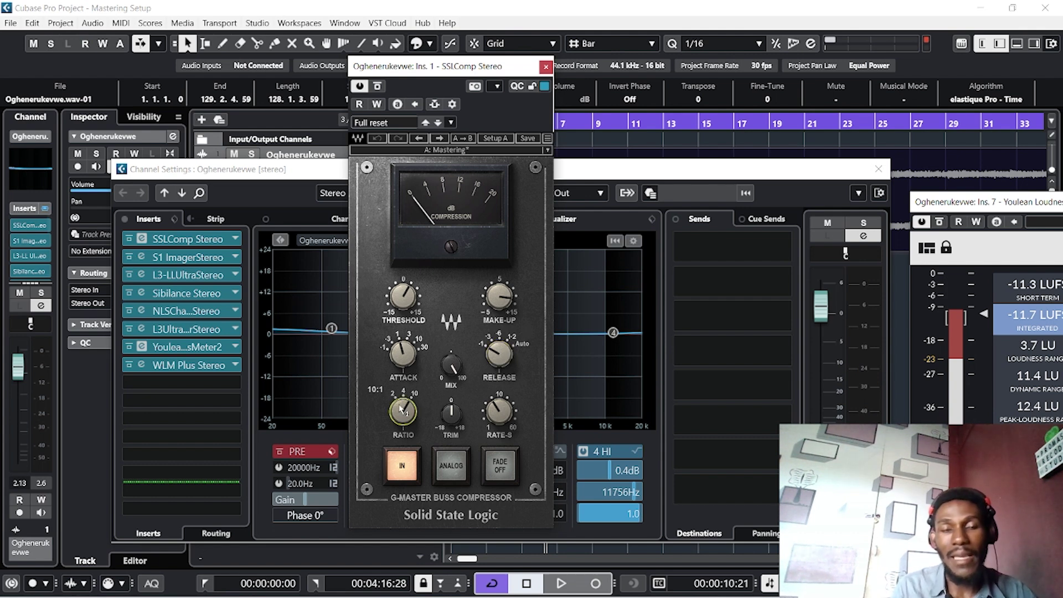
mouse_move(500, 412)
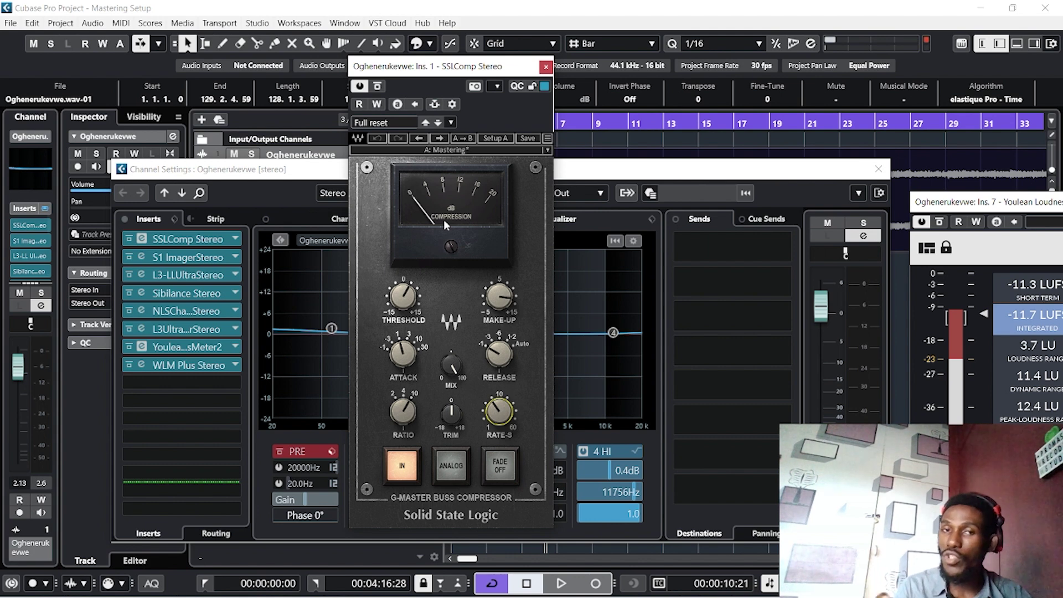
key("space")
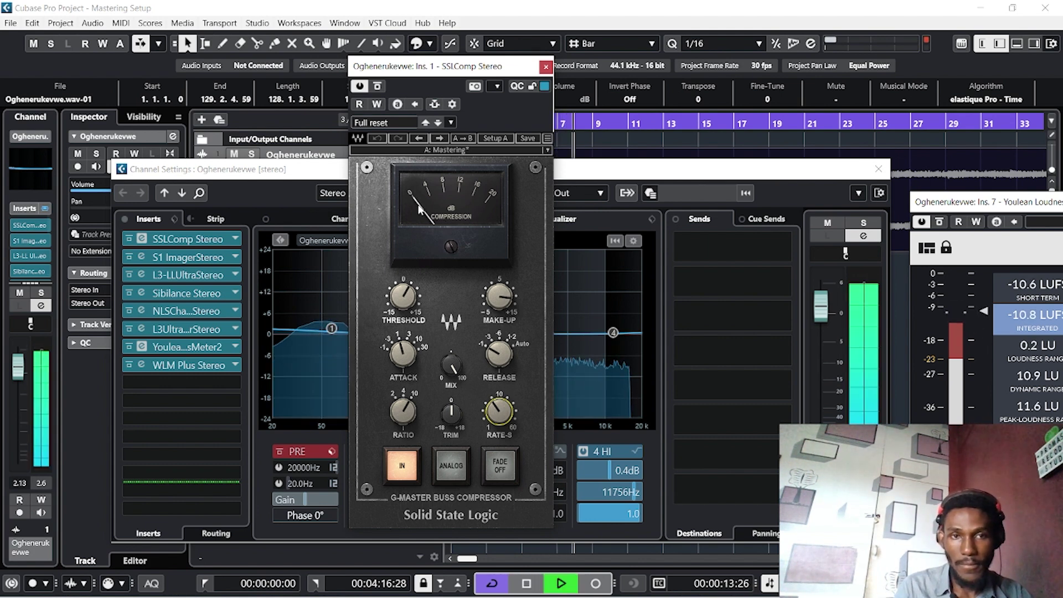
Audition the SSLComp ratio at 4:1, leave it at 10:1, and close the editor.
key("space")
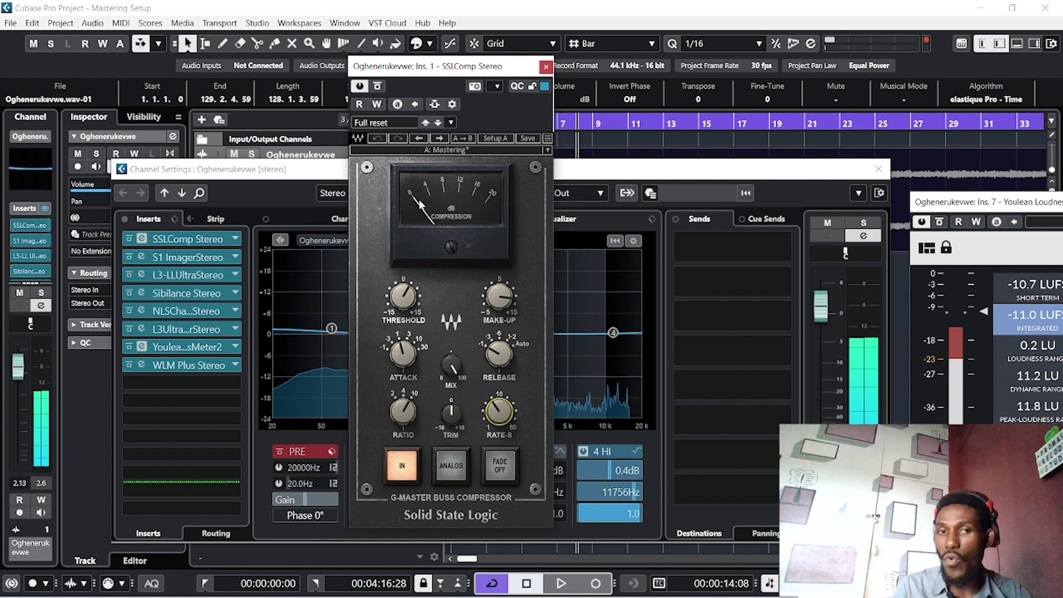
left_click(403, 411)
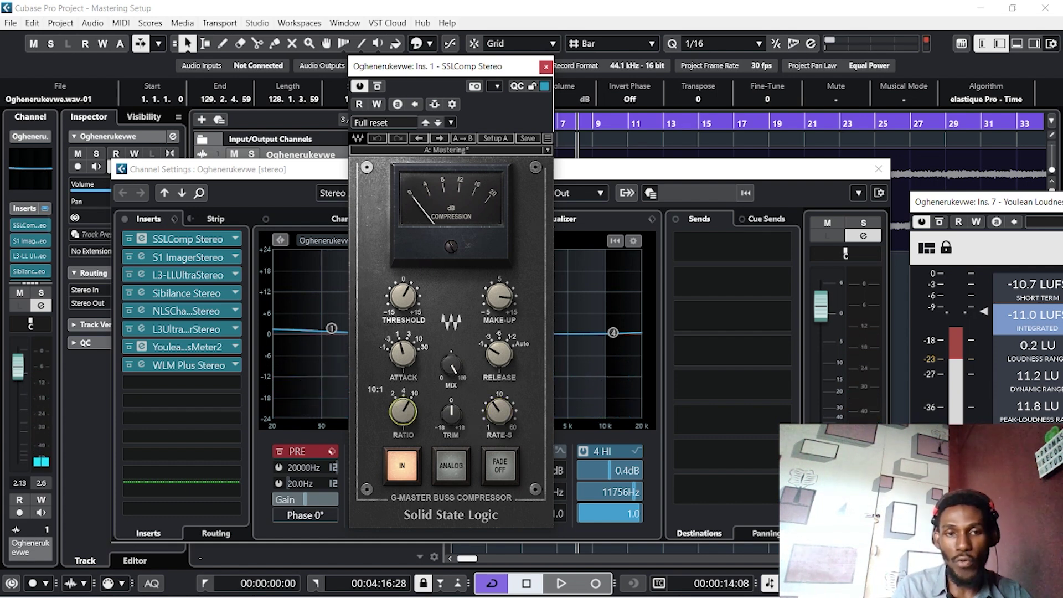
left_click_drag(403, 410, 404, 424)
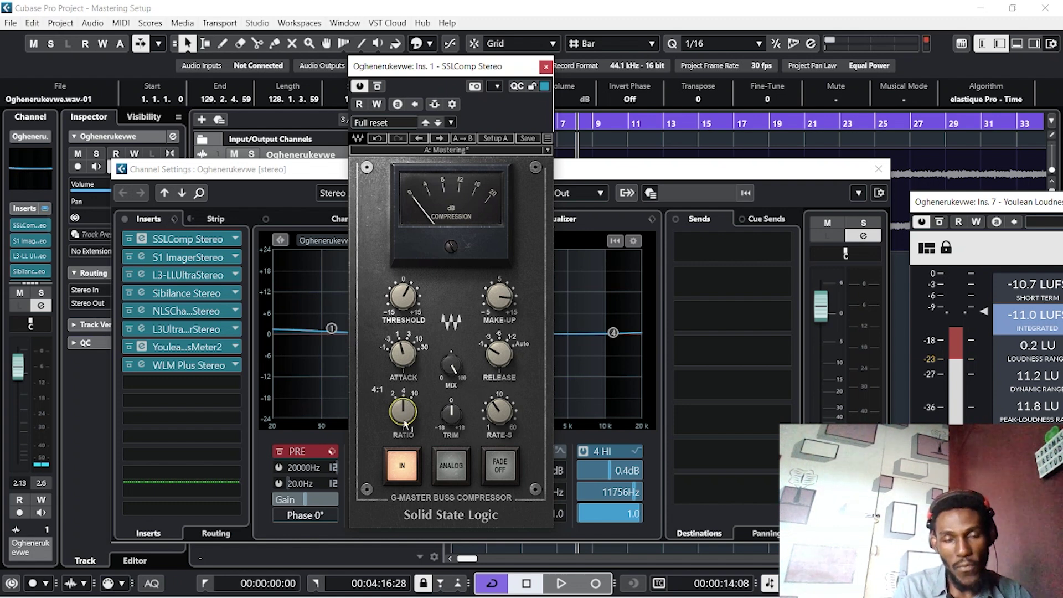
key("space")
key("space")
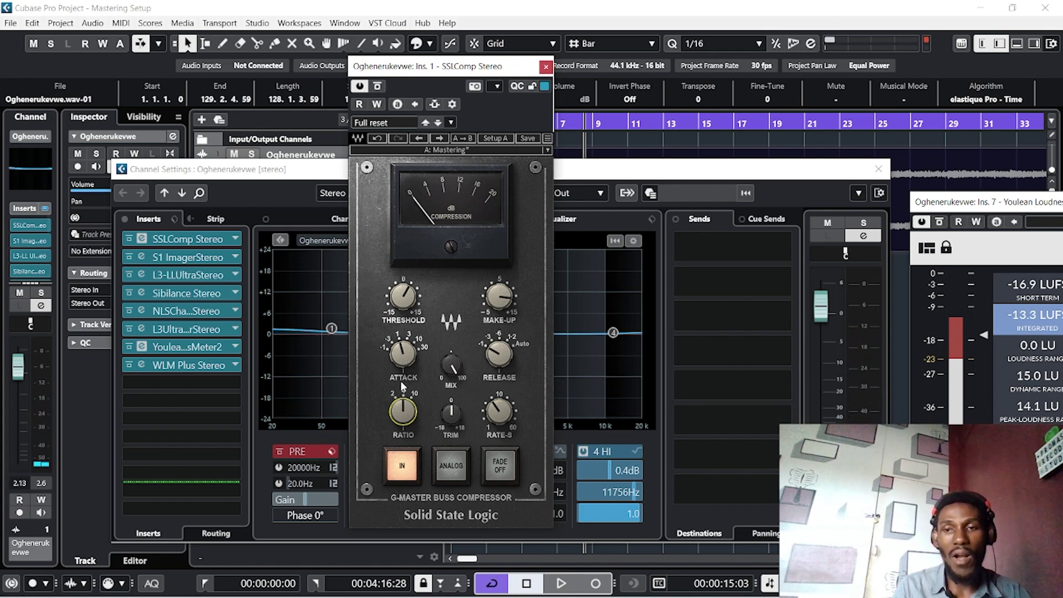
mouse_move(403, 410)
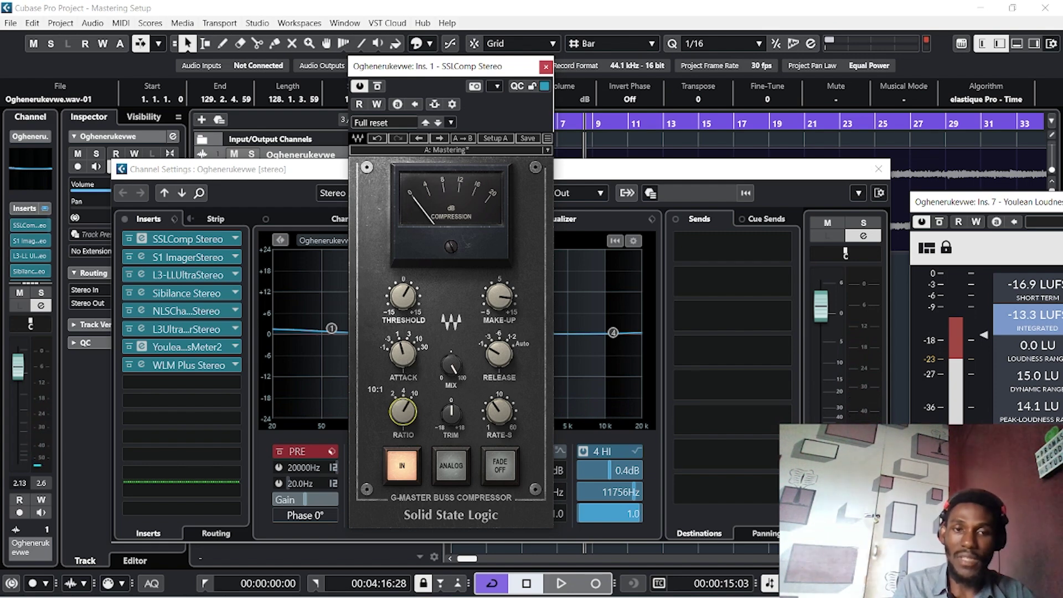
left_click(188, 239)
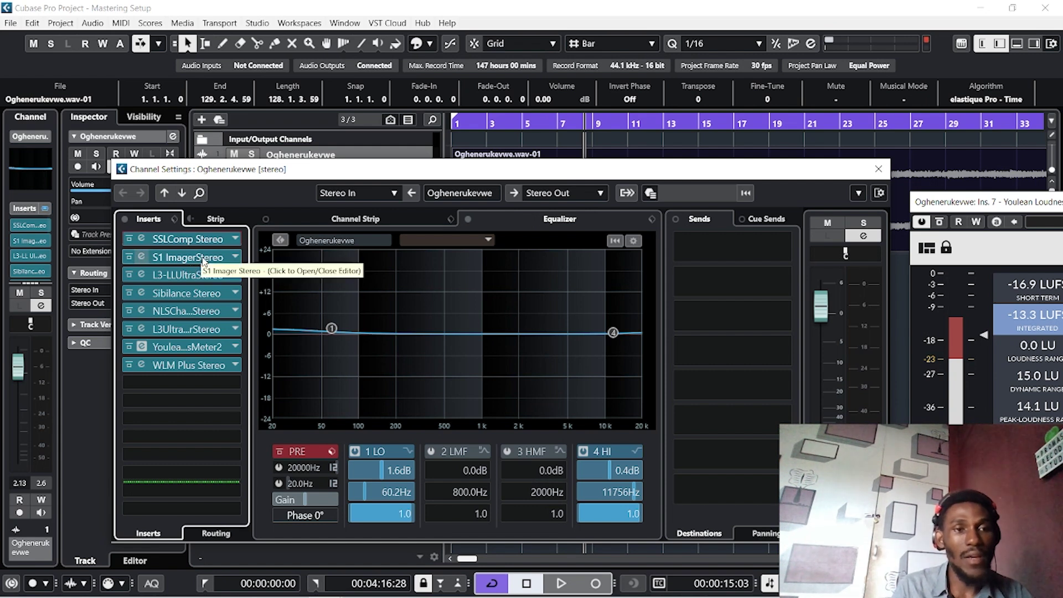
Trim the S1 Imager stereo width from 1.64 to 1.63 and close its editor.
left_click(203, 258)
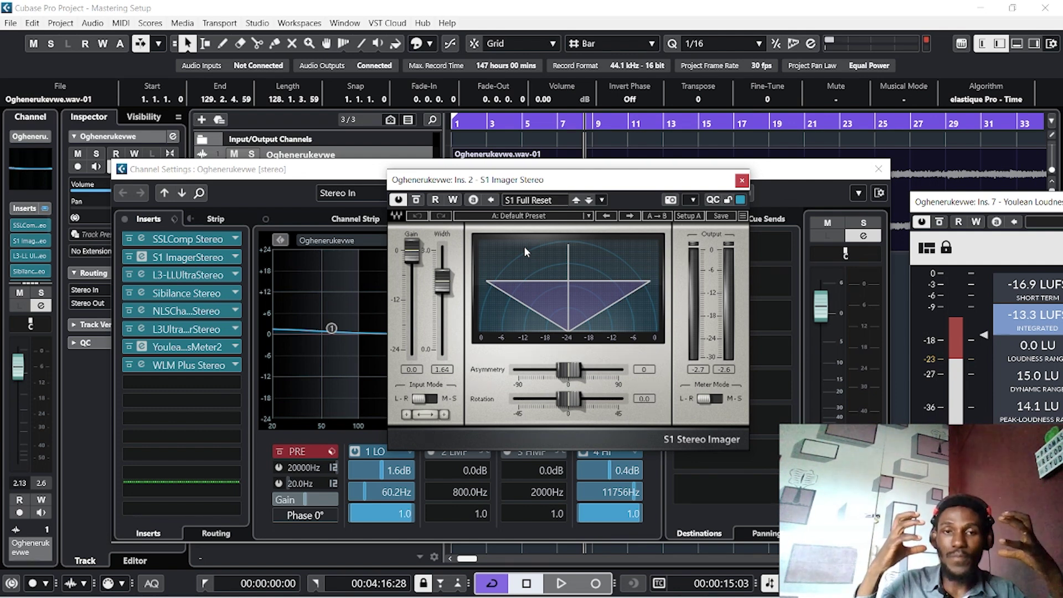
left_click_drag(443, 282, 443, 281)
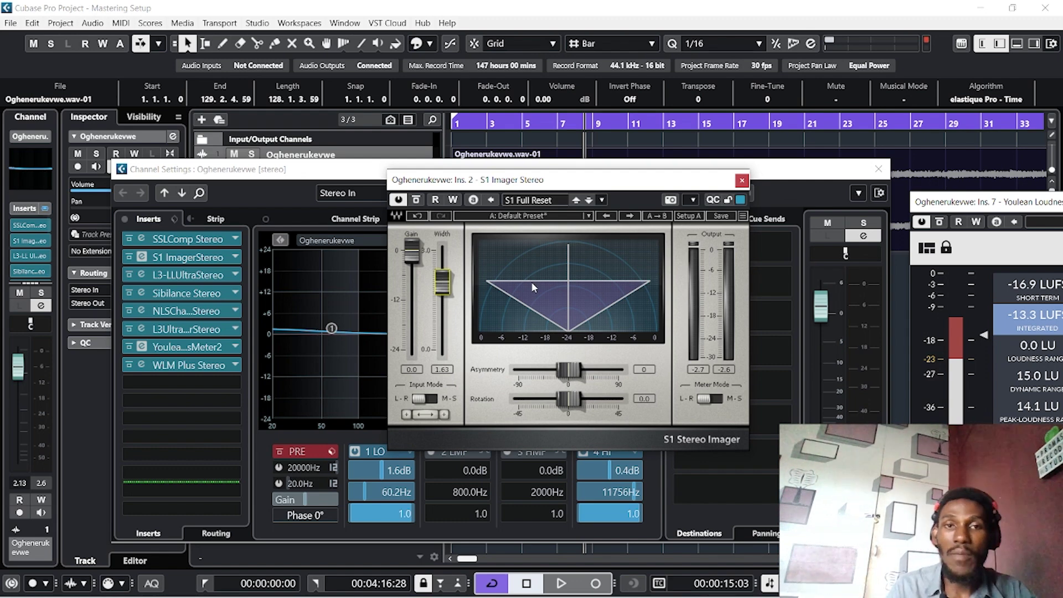
left_click(742, 181)
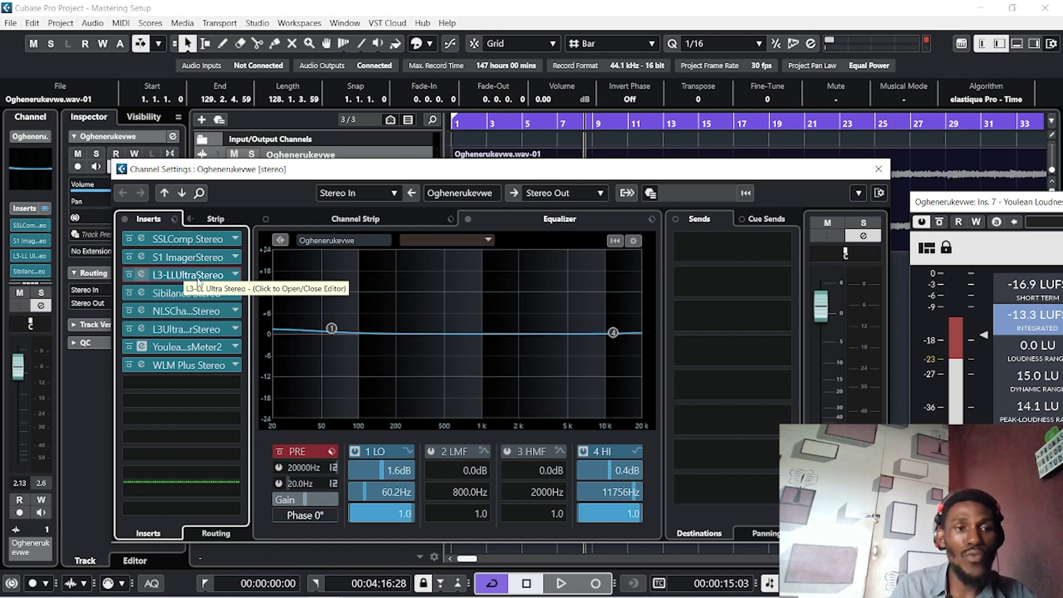
left_click(194, 277)
Raise the L3-LL Ultramaximizer output ceiling from -1.2 to 0.0 dB.
left_click_drag(468, 184, 485, 192)
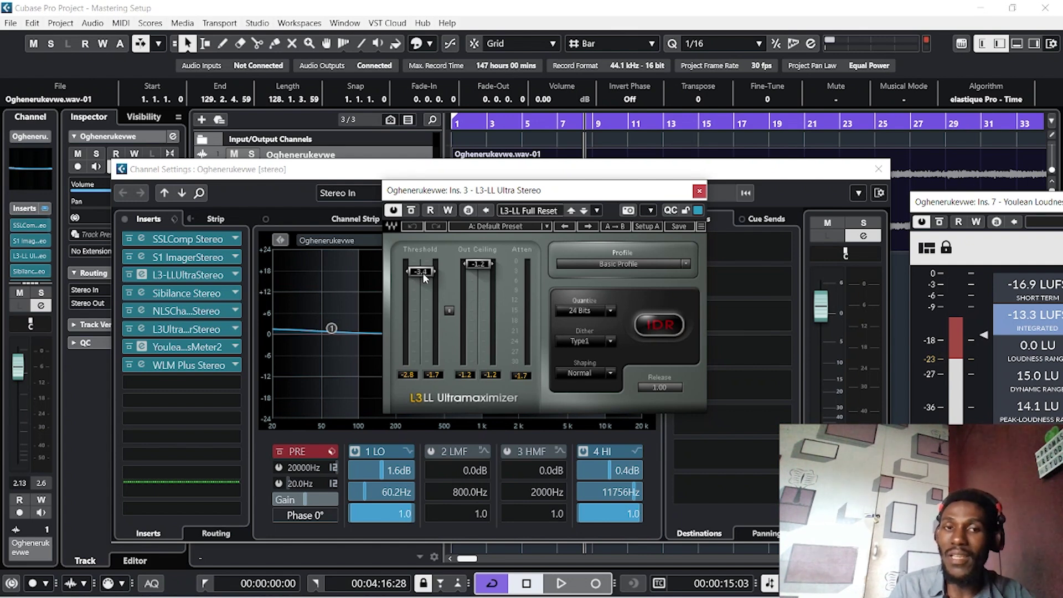
left_click_drag(479, 268, 481, 265)
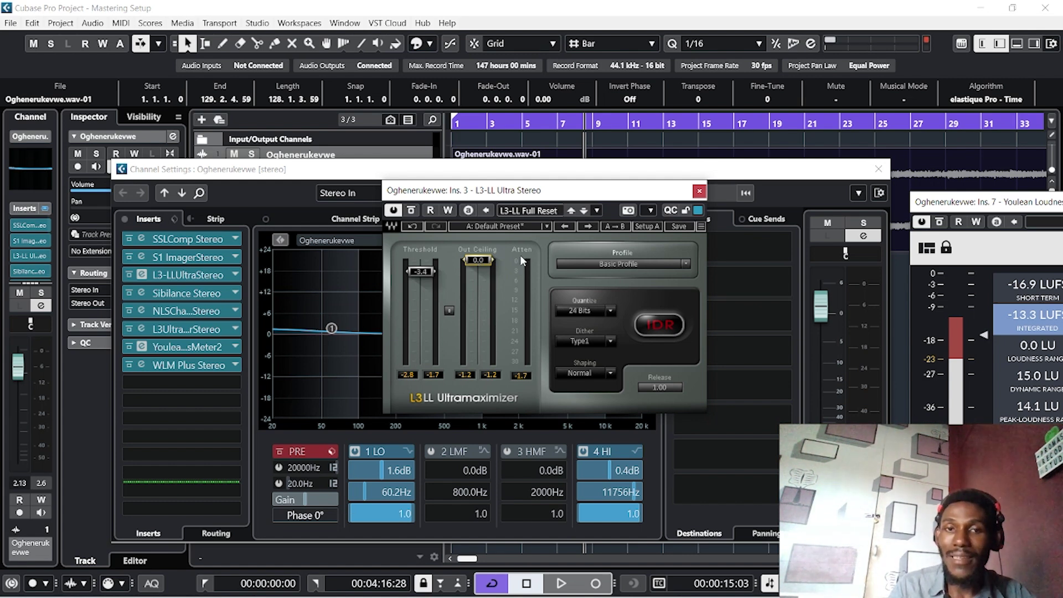
Lower the L3 threshold slightly from -3.4 and audition the result.
key("space")
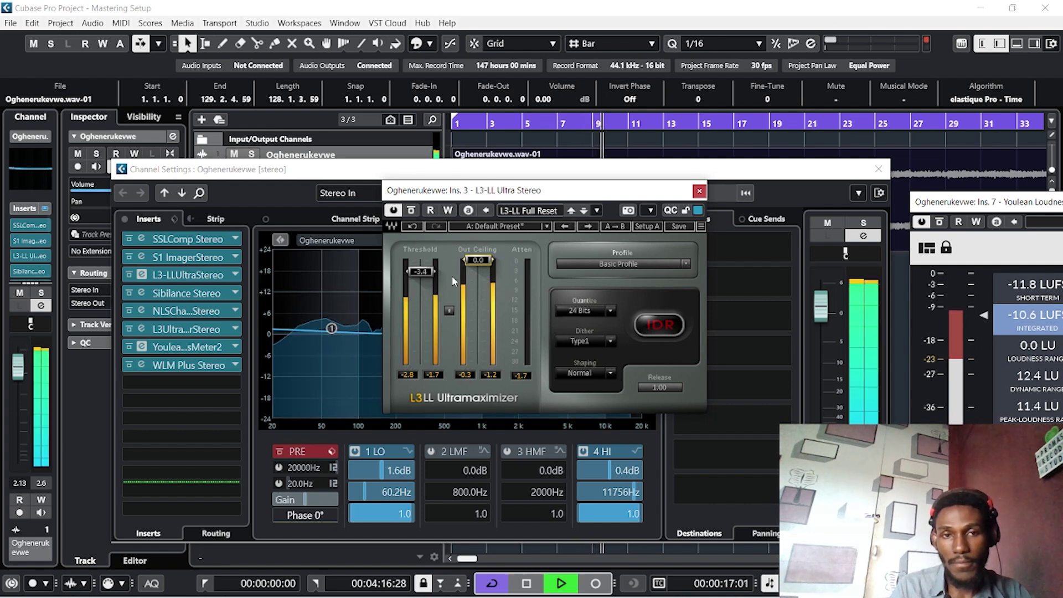
key("space")
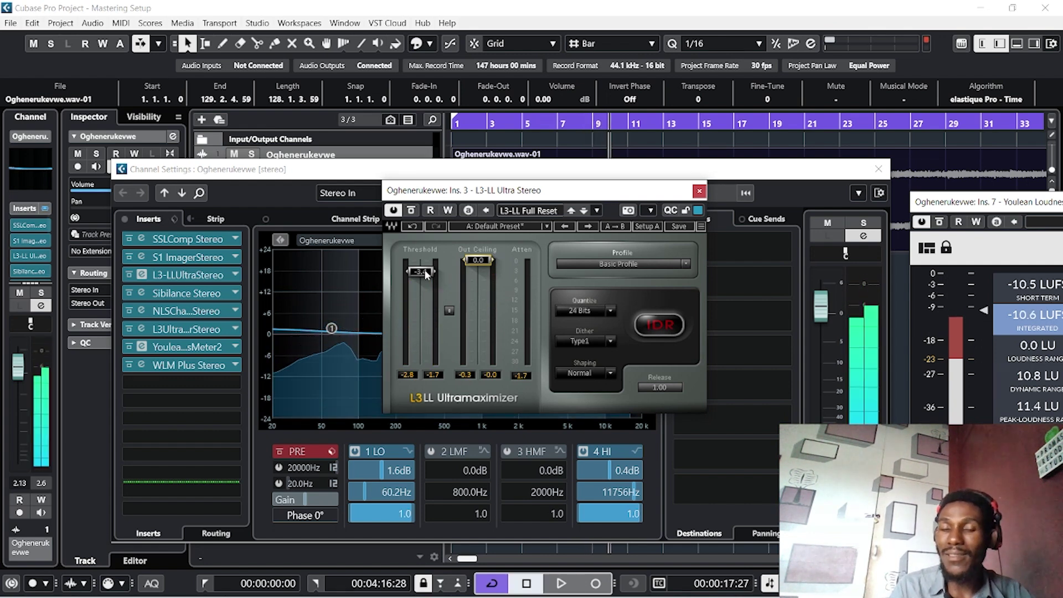
left_click_drag(424, 269, 424, 273)
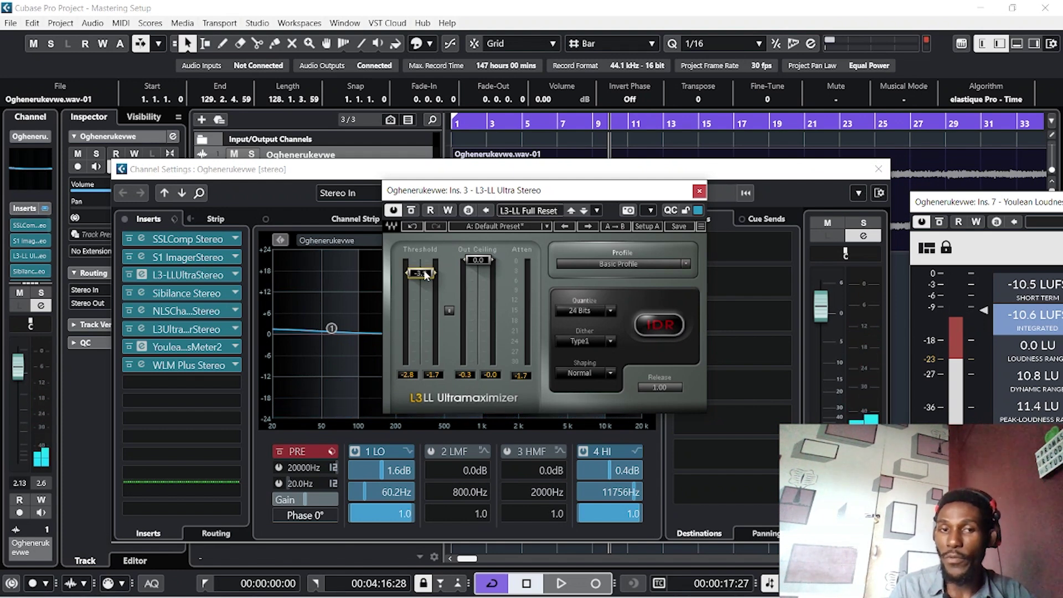
key("space")
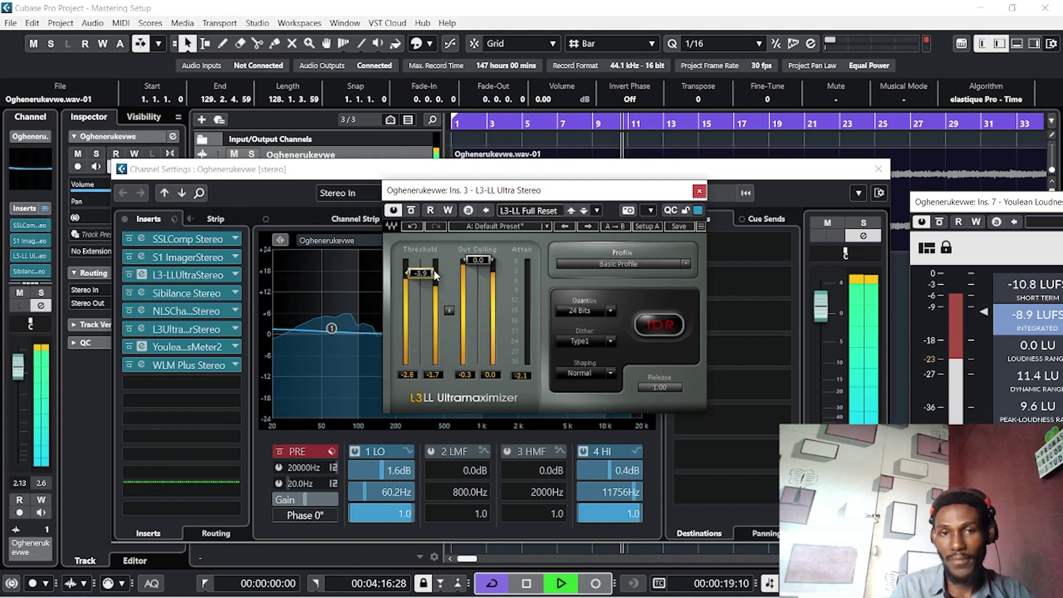
key("space")
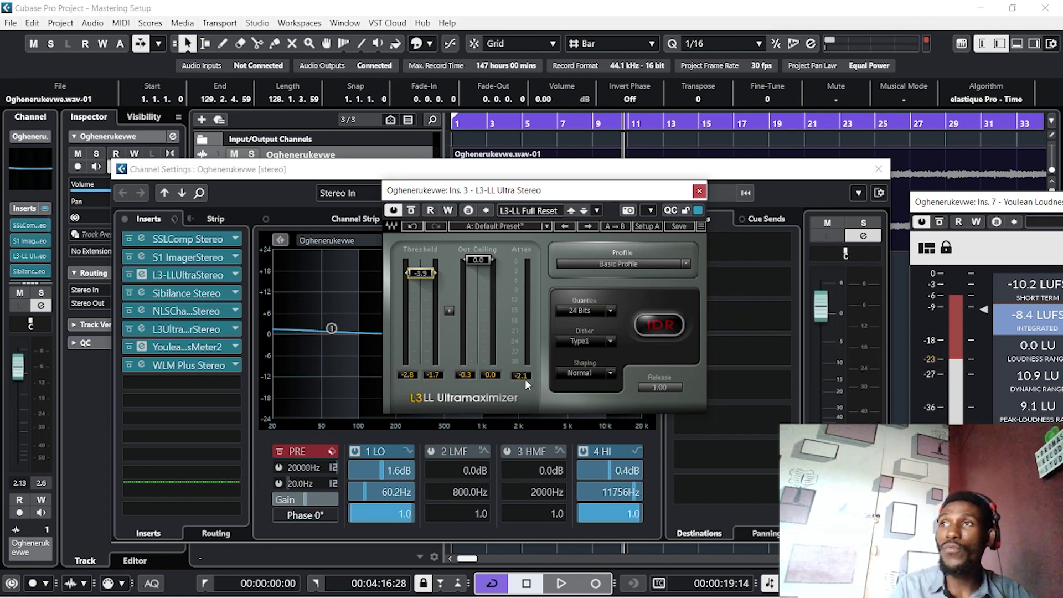
Push the L3 threshold down to about -8.4 during playback, resetting the peak readouts.
key("space")
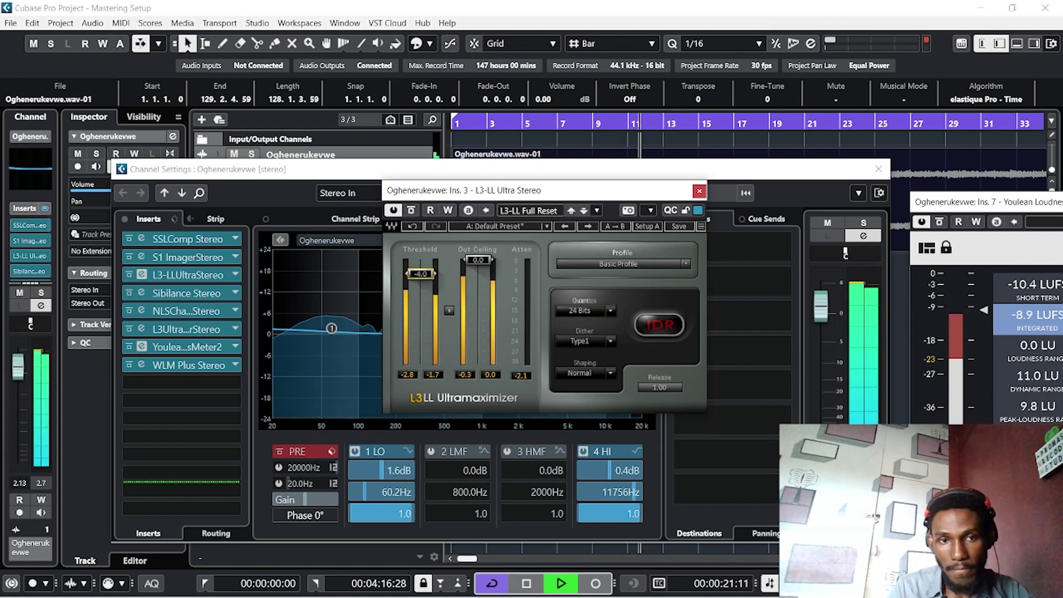
left_click_drag(420, 274, 416, 278)
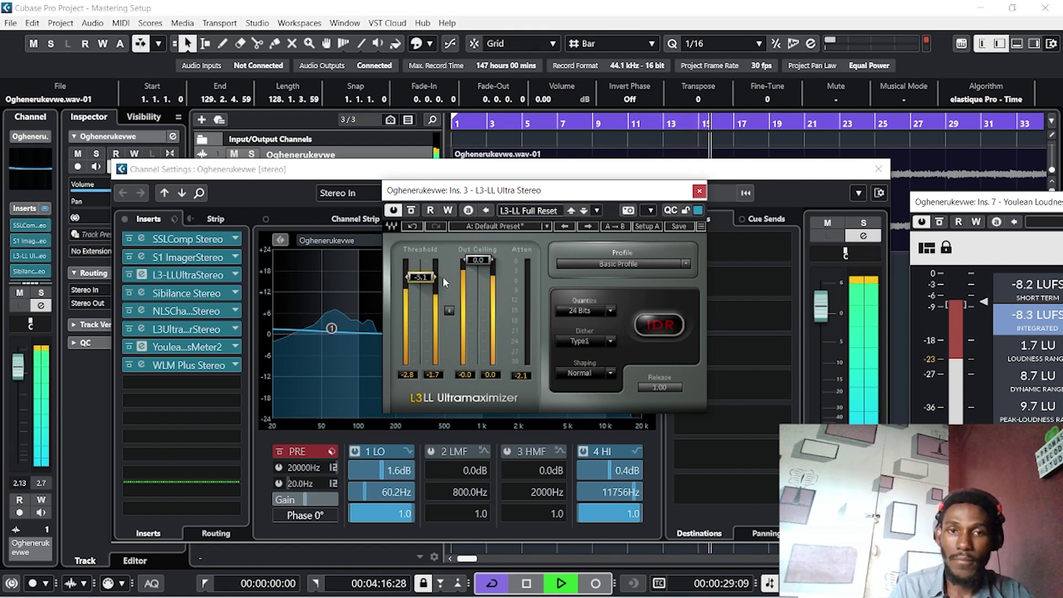
left_click_drag(416, 275, 420, 290)
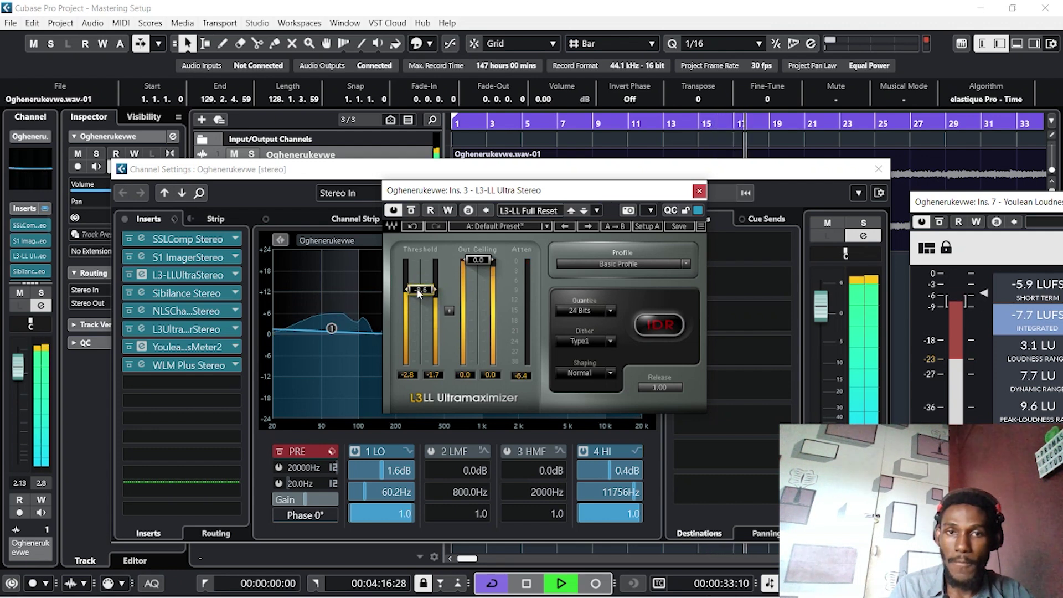
left_click(520, 375)
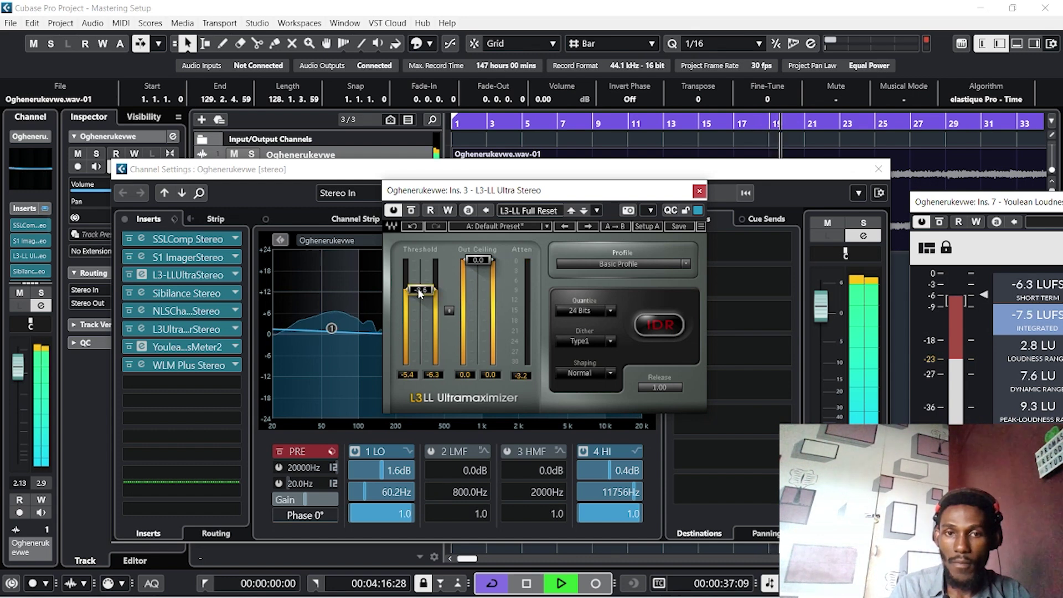
left_click_drag(417, 288, 421, 292)
key("space")
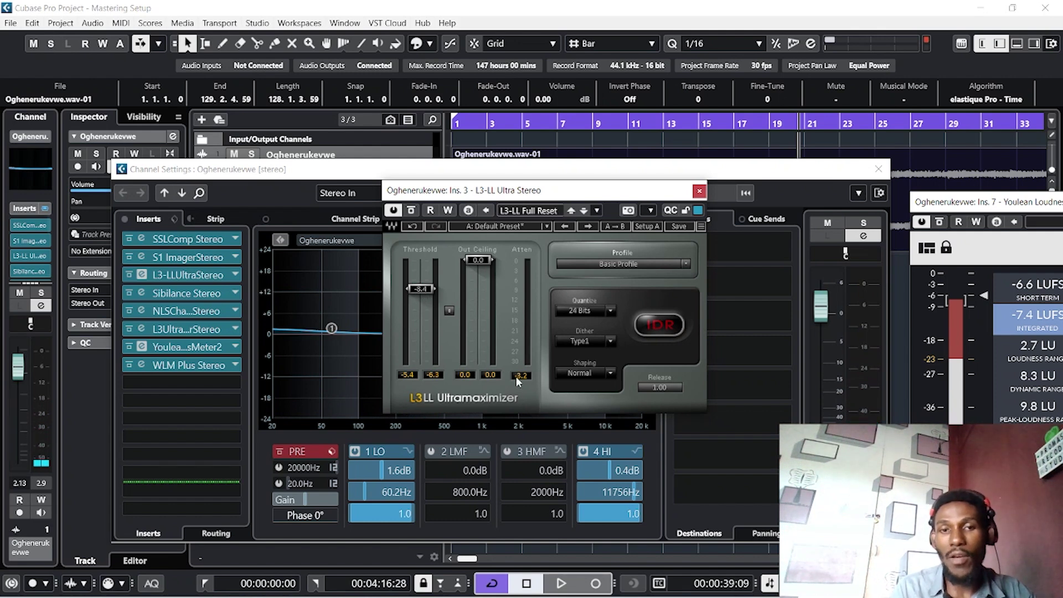
Open the Sibilance Stereo de-esser, move its window aside, and audition the song.
left_click(185, 302)
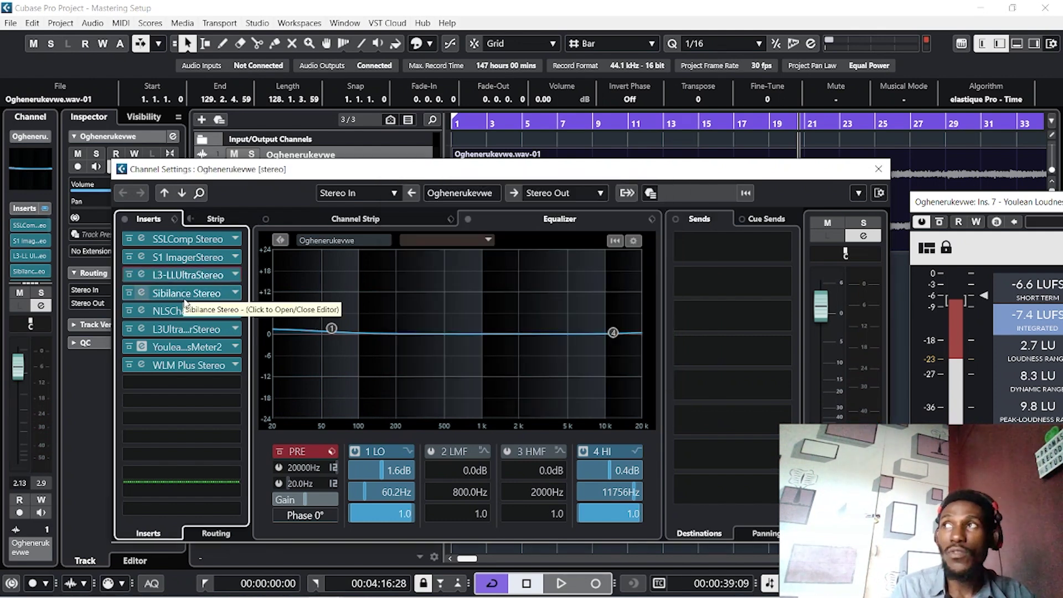
left_click(185, 301)
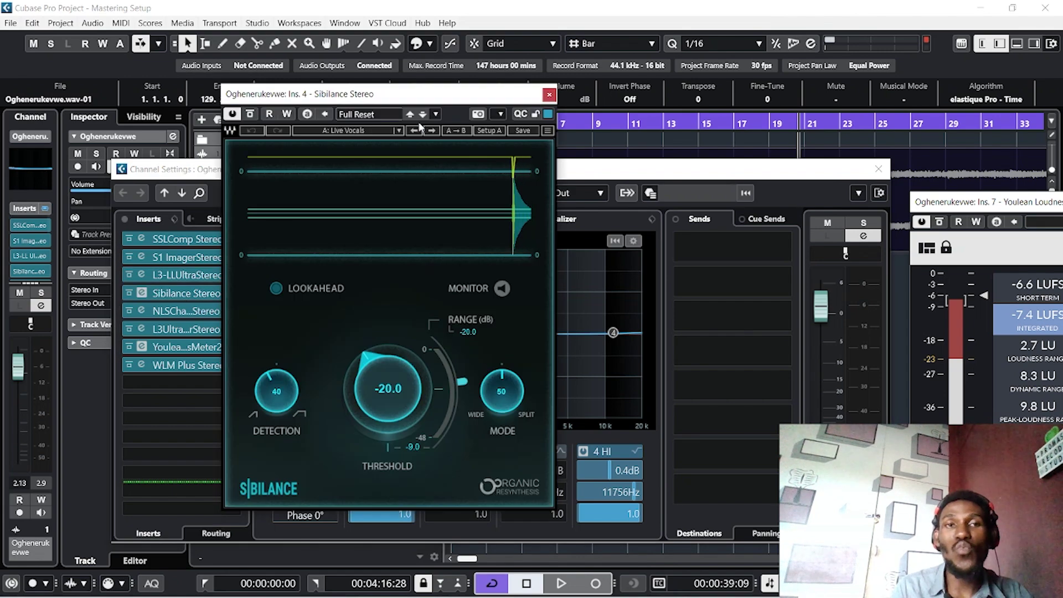
left_click_drag(417, 100, 532, 120)
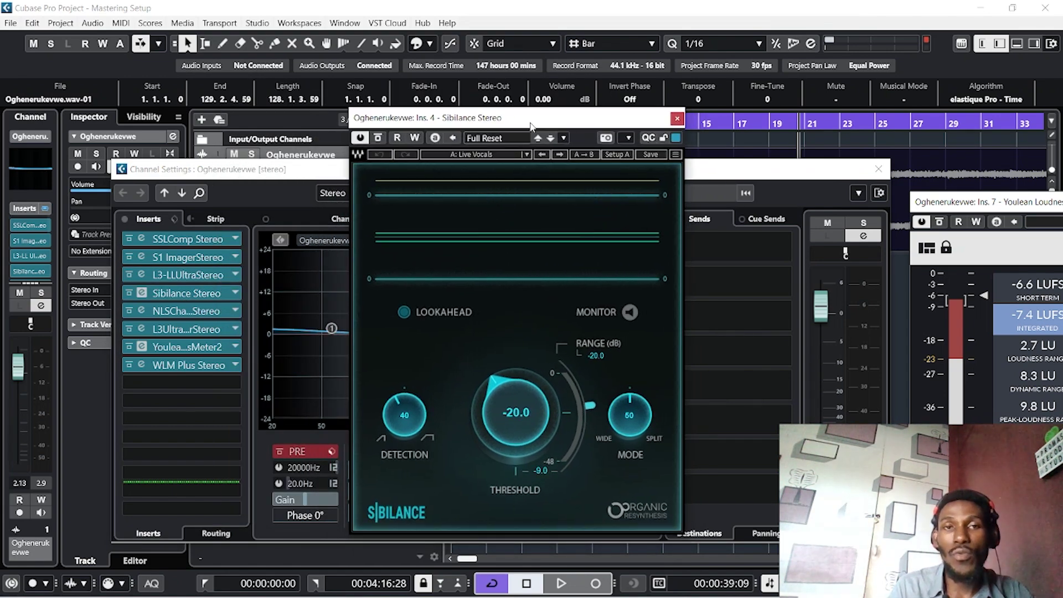
key("space")
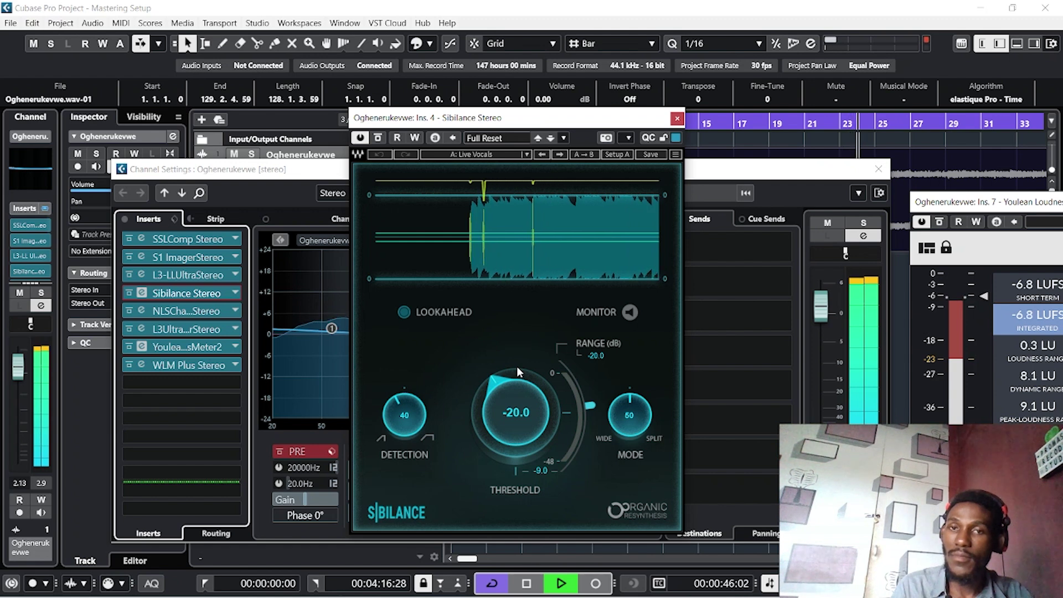
key("space")
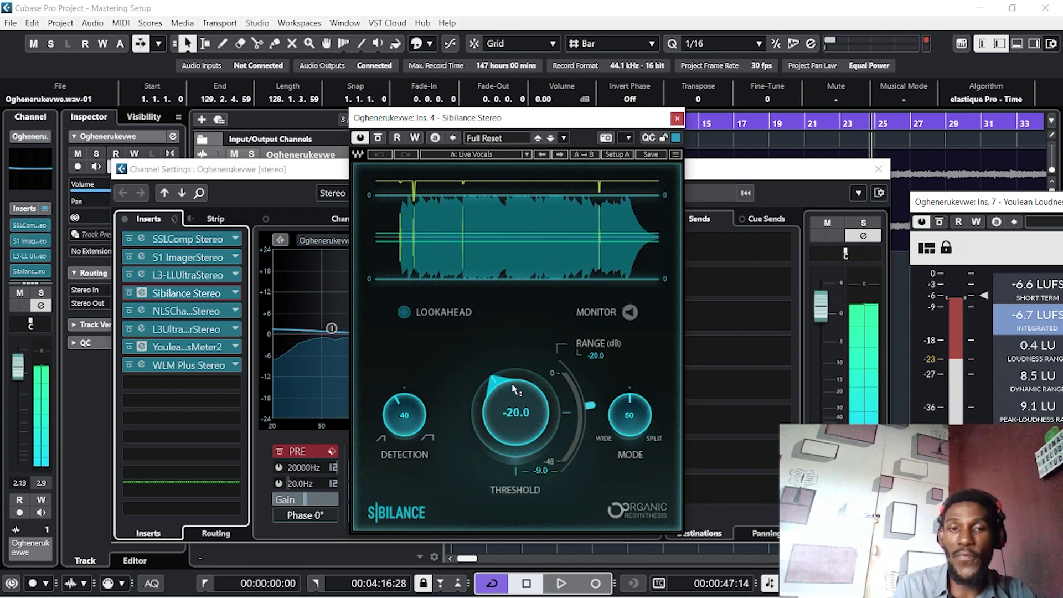
Raise the de-esser threshold from -20.0 to -15.5, audition it, and close its window.
left_click_drag(518, 402, 517, 377)
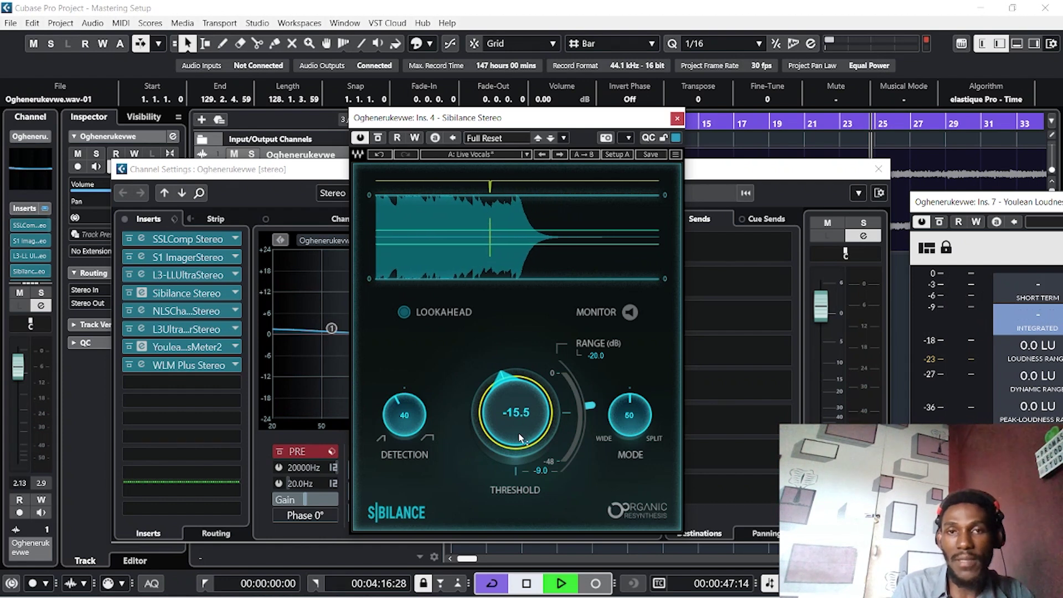
key("space")
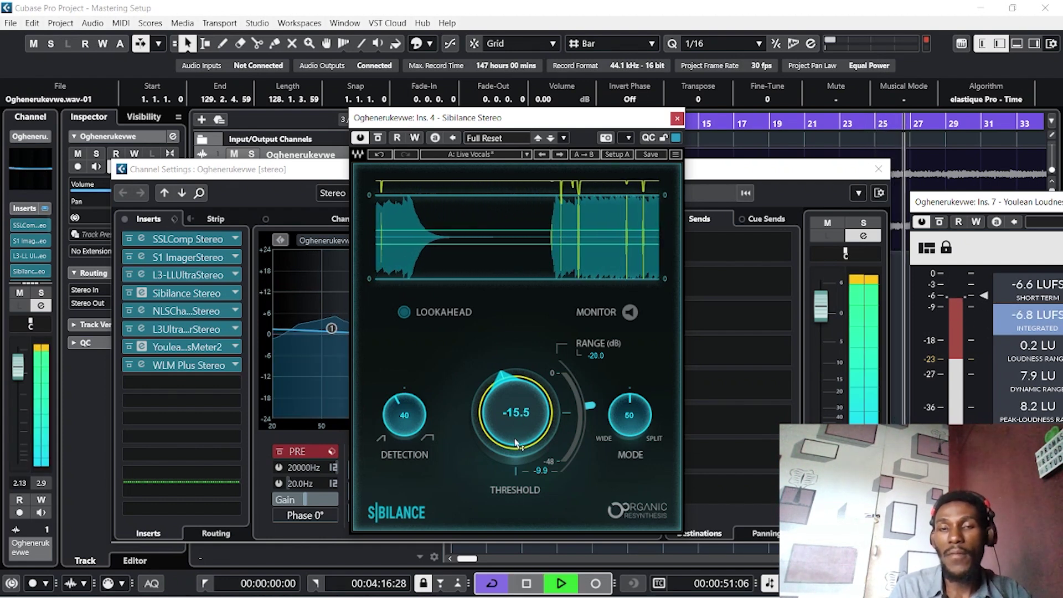
key("space")
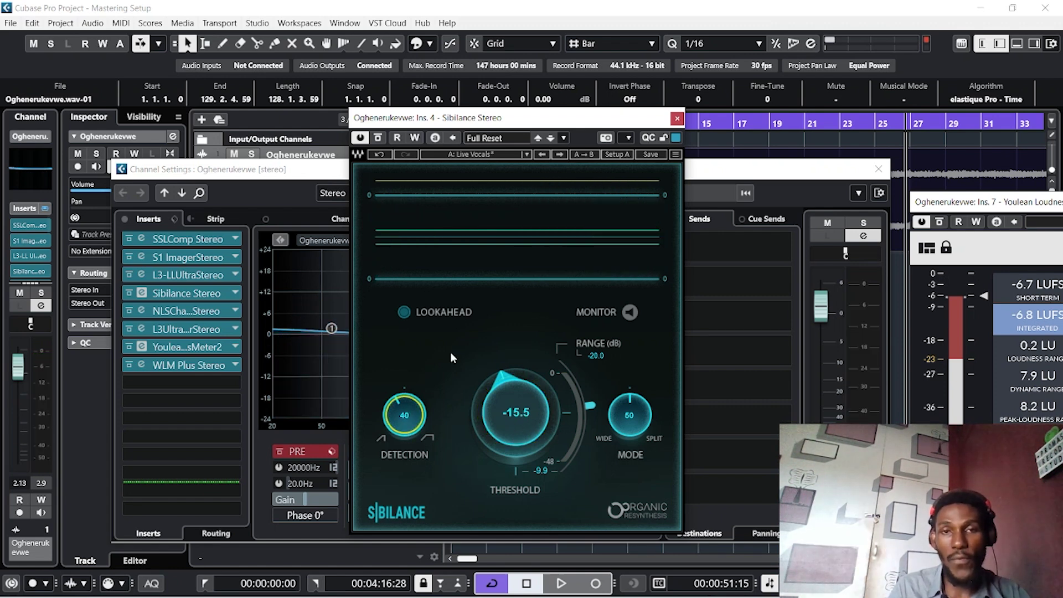
left_click(677, 118)
left_click(175, 310)
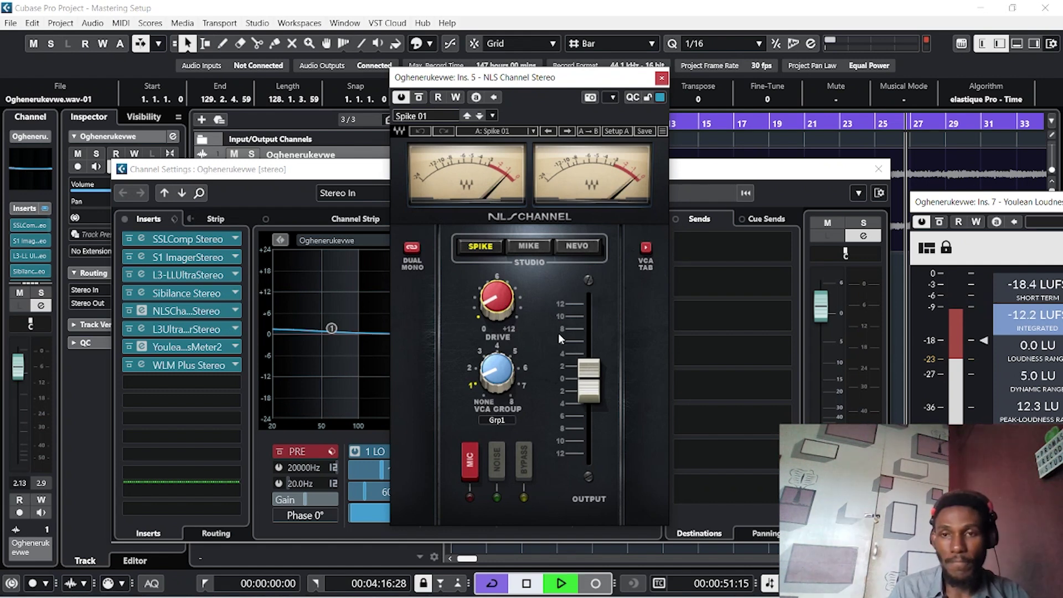
Audition the NLS Channel Spike 01 preset, trim its output slightly down, and close it.
key("space")
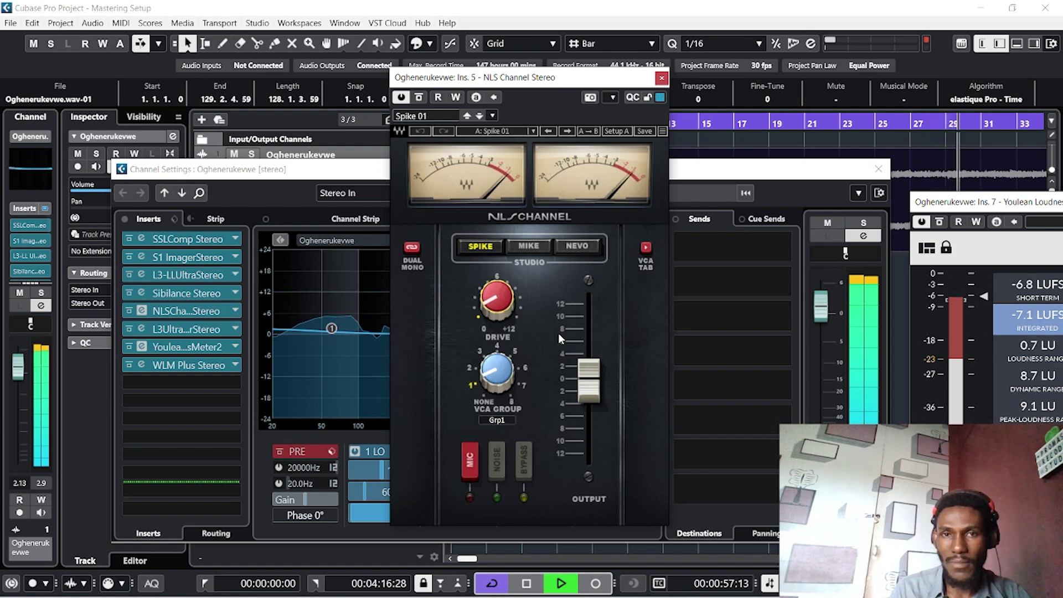
key("space")
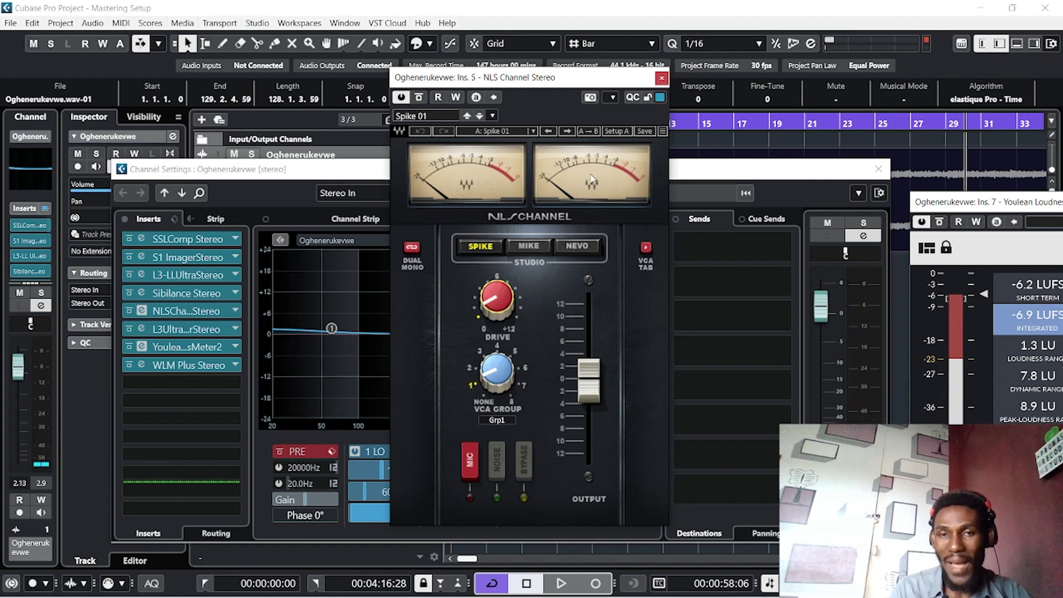
key("space")
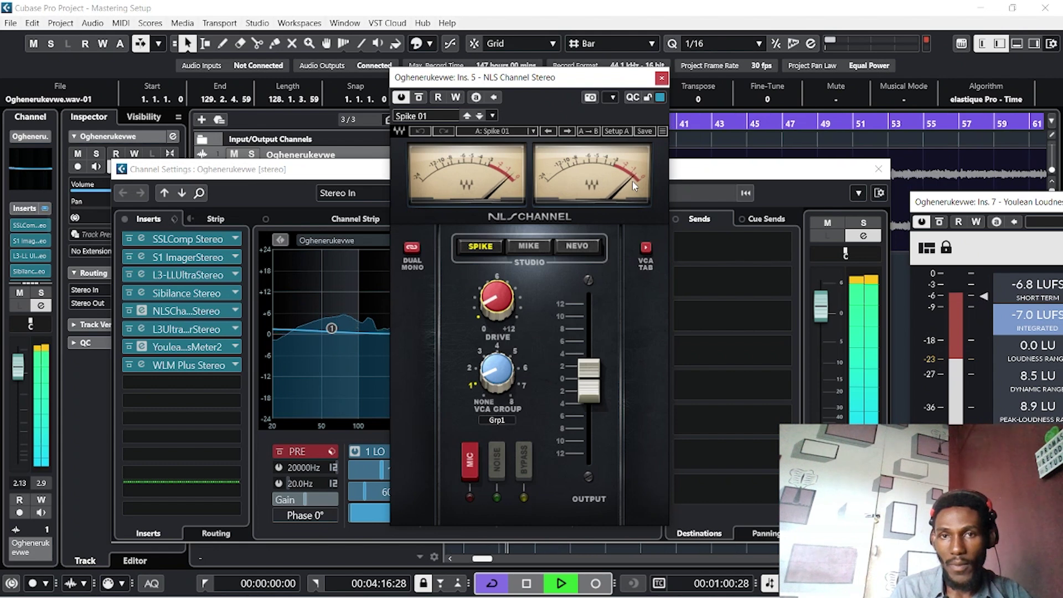
left_click_drag(588, 379, 593, 390)
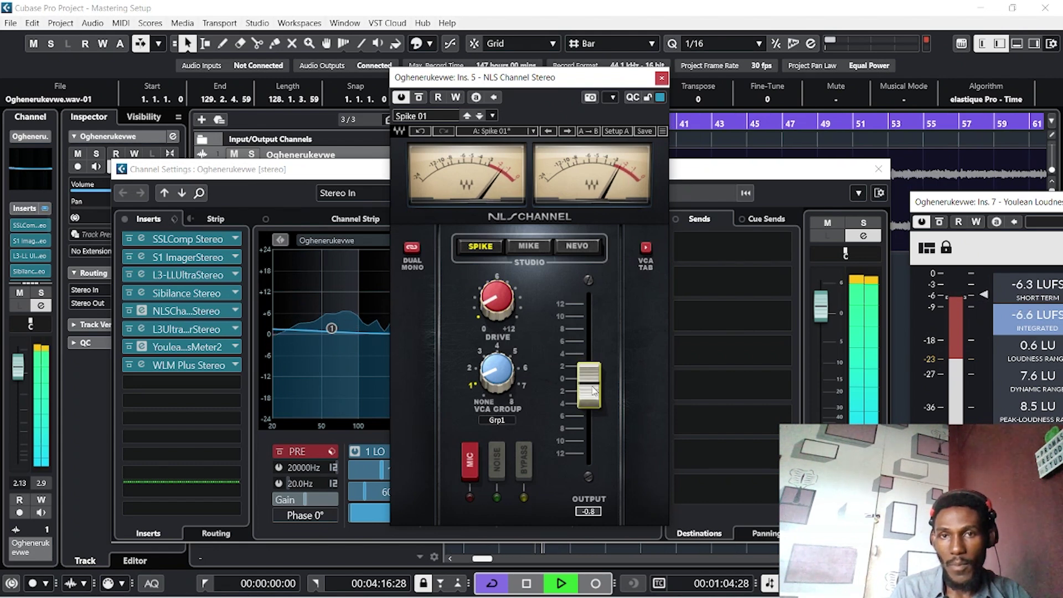
key("space")
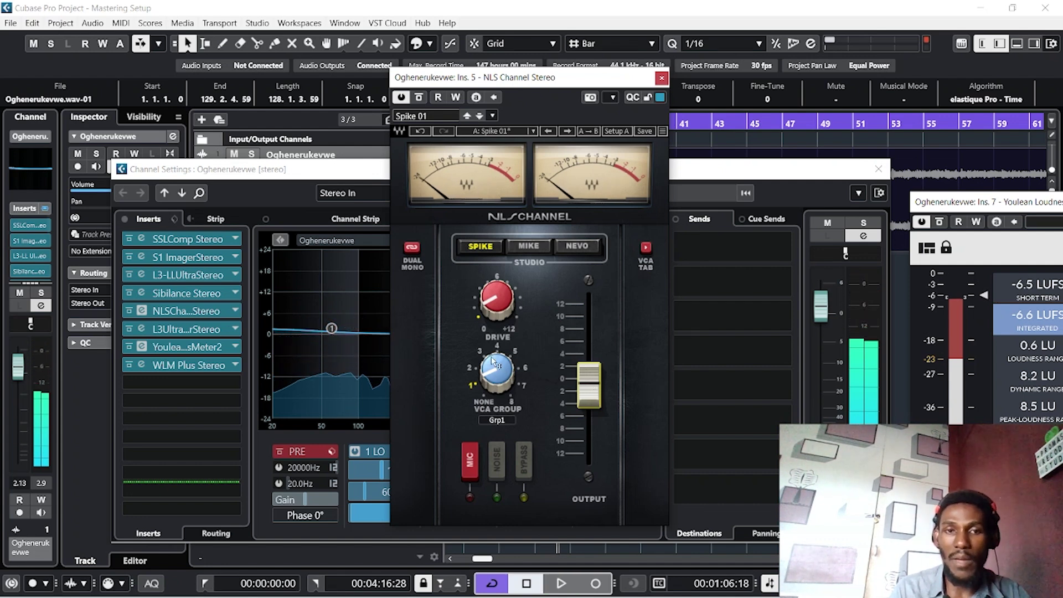
left_click(186, 311)
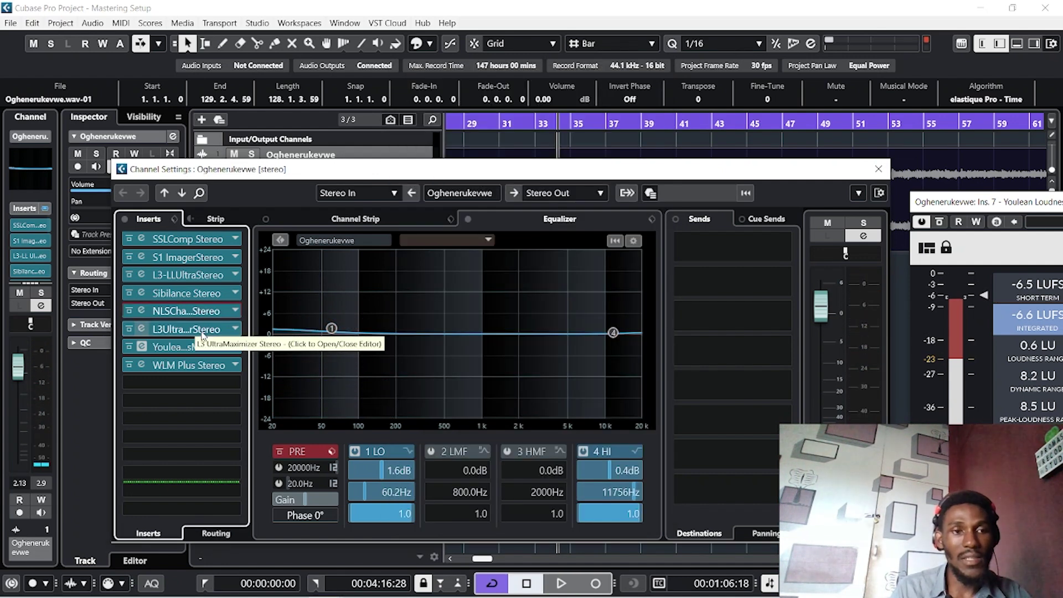
Open the second L3 Ultramaximizer and ease its threshold to -4.0 during playback.
left_click(188, 329)
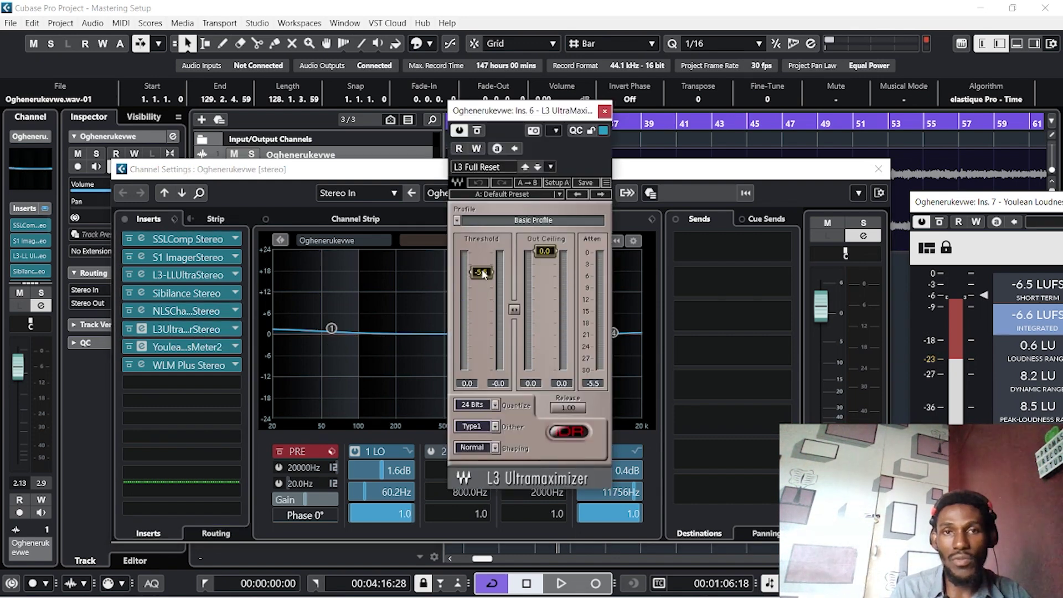
key("space")
left_click_drag(481, 272, 481, 268)
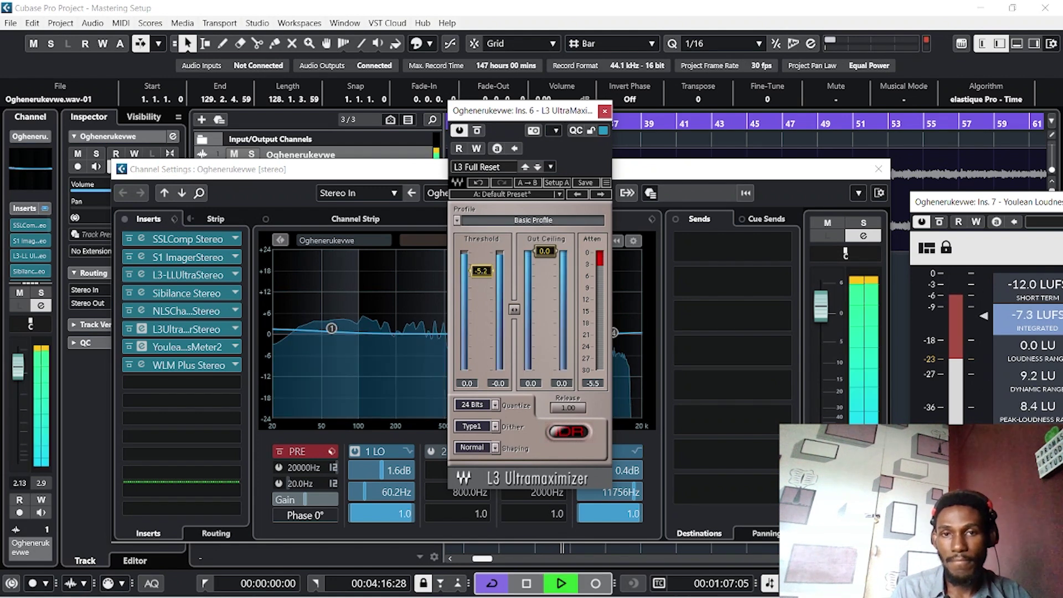
key("space")
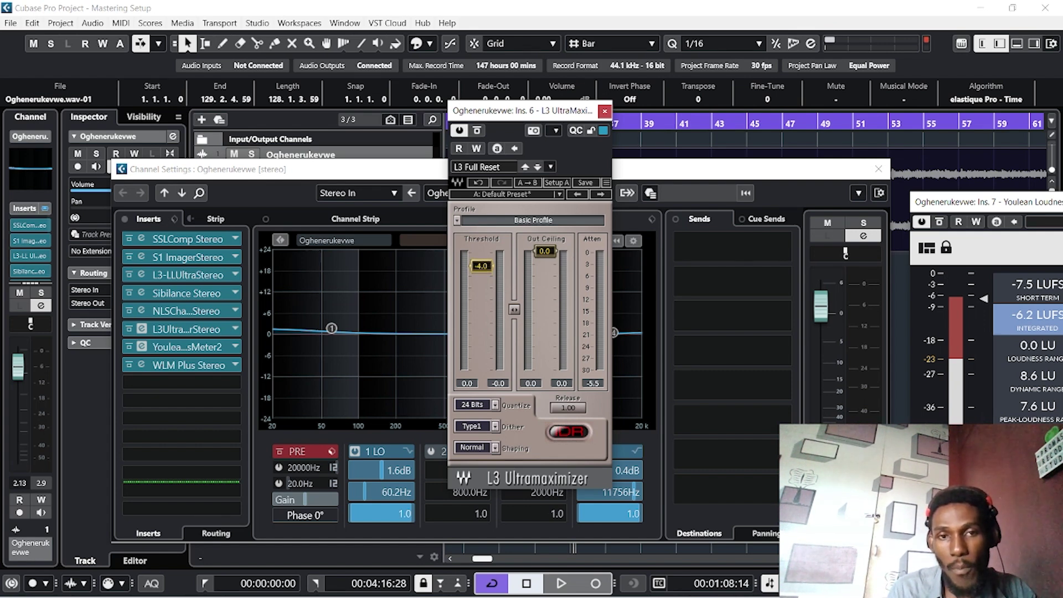
Reset the L3 attenuation peak and ease the threshold up from -4.0 to -3.4.
key("space")
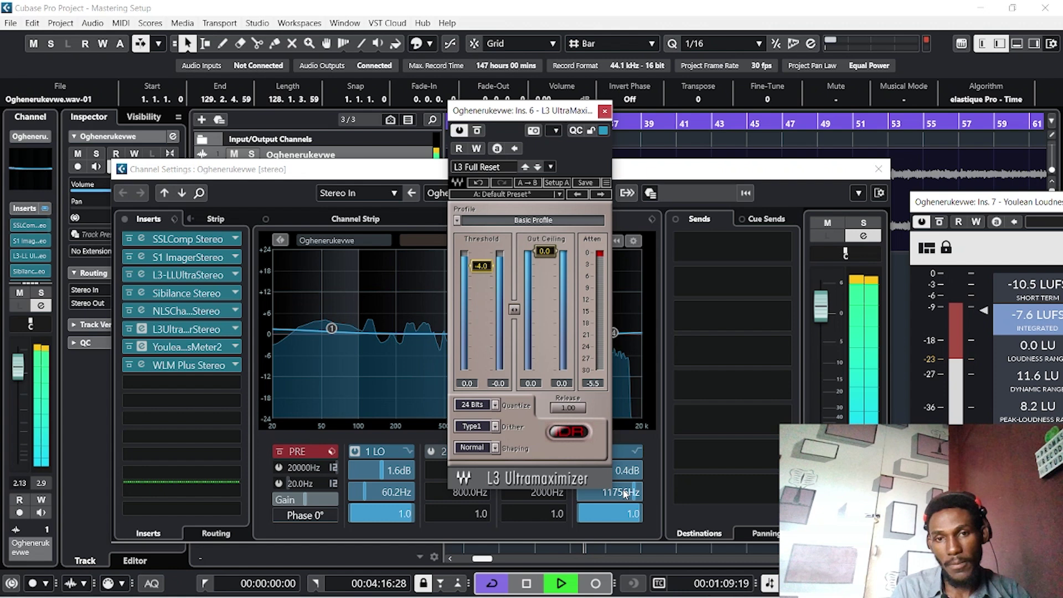
left_click(593, 385)
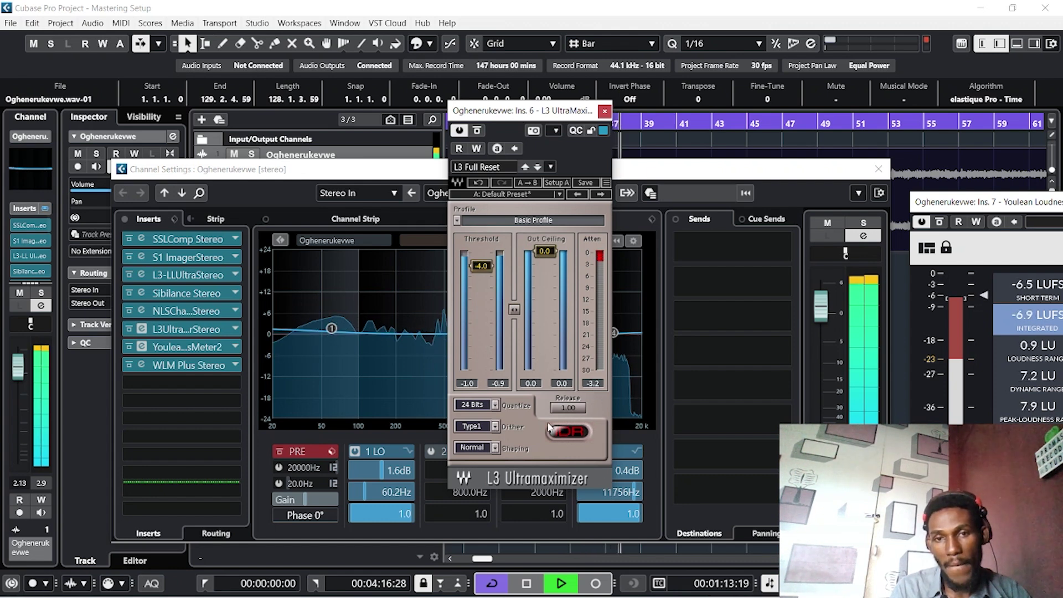
key("space")
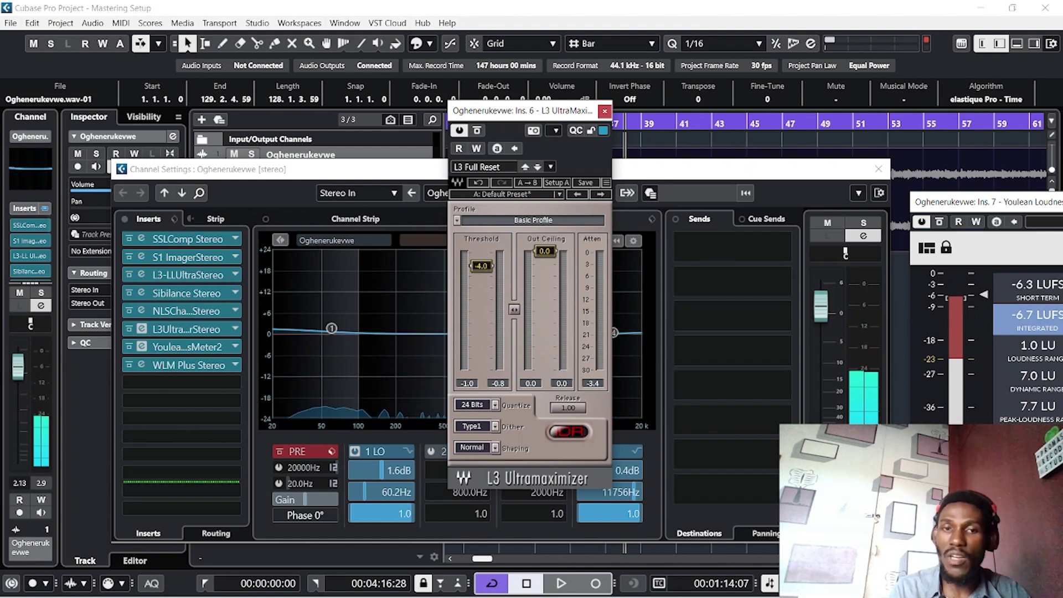
left_click_drag(481, 266, 481, 265)
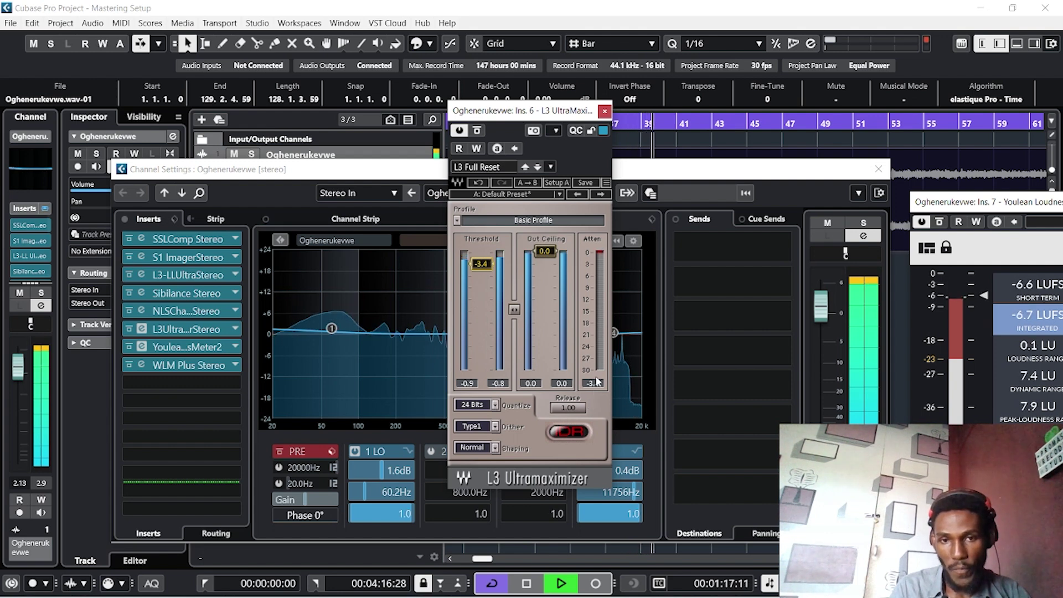
key("space")
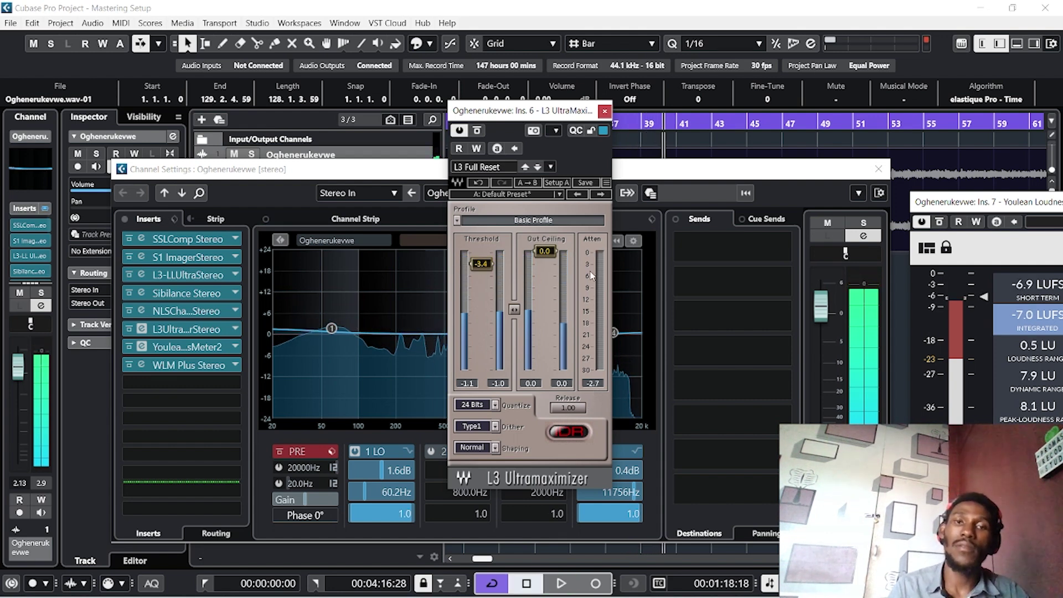
Close the L3 Ultramaximizer and move the reopened Youlean Loudness Meter aside to reveal the EQ.
left_click(605, 111)
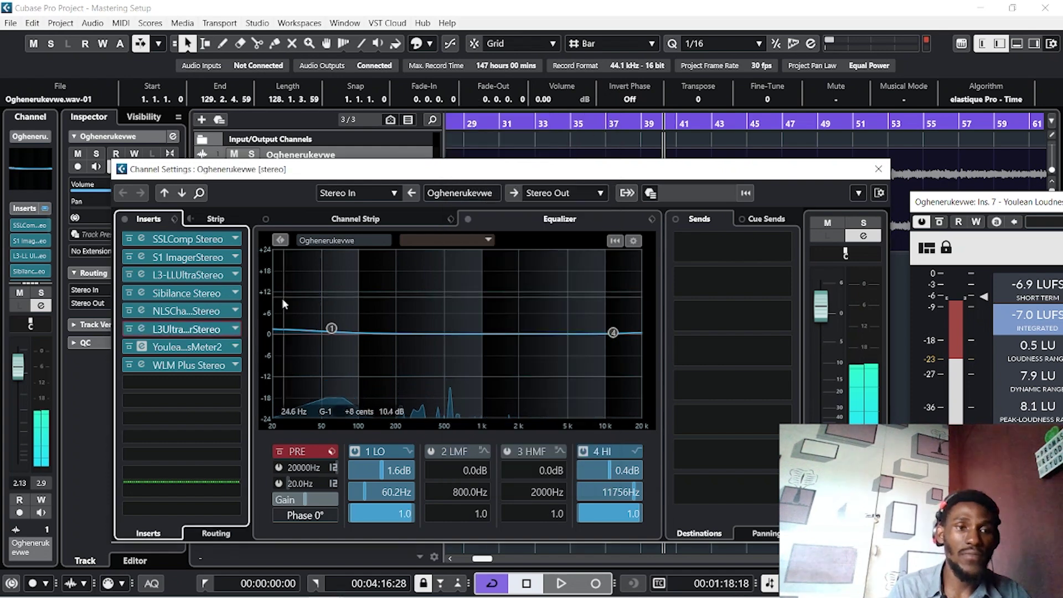
left_click(176, 349)
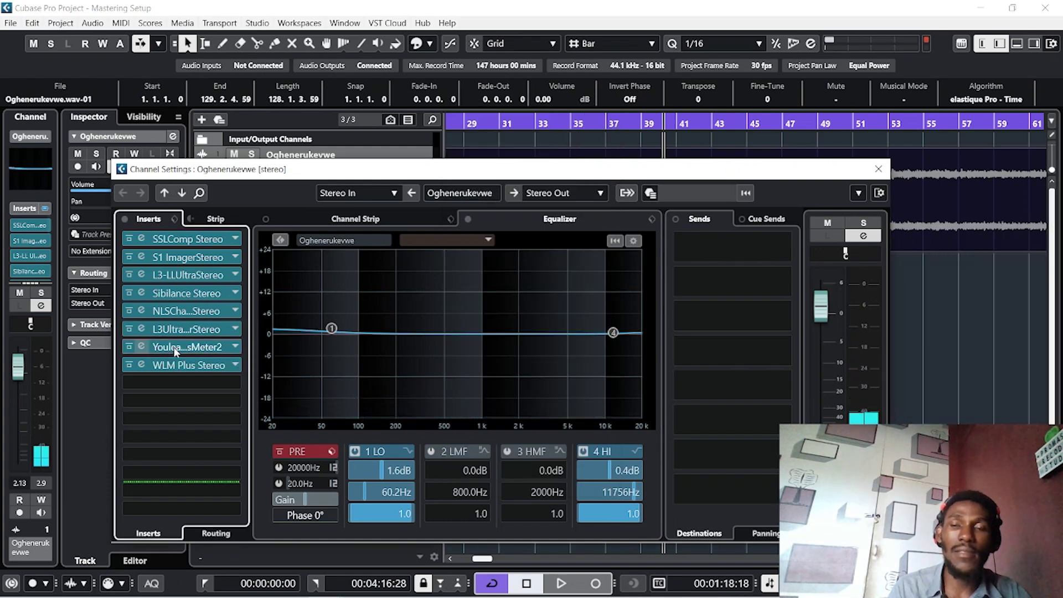
left_click(176, 348)
left_click_drag(962, 209, 503, 188)
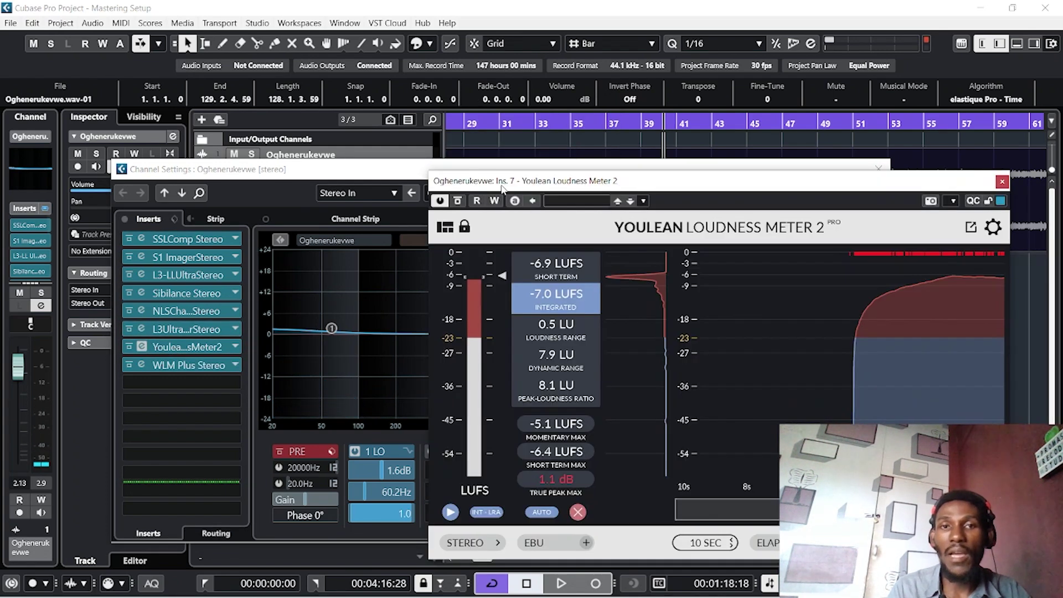
left_click_drag(607, 189, 798, 193)
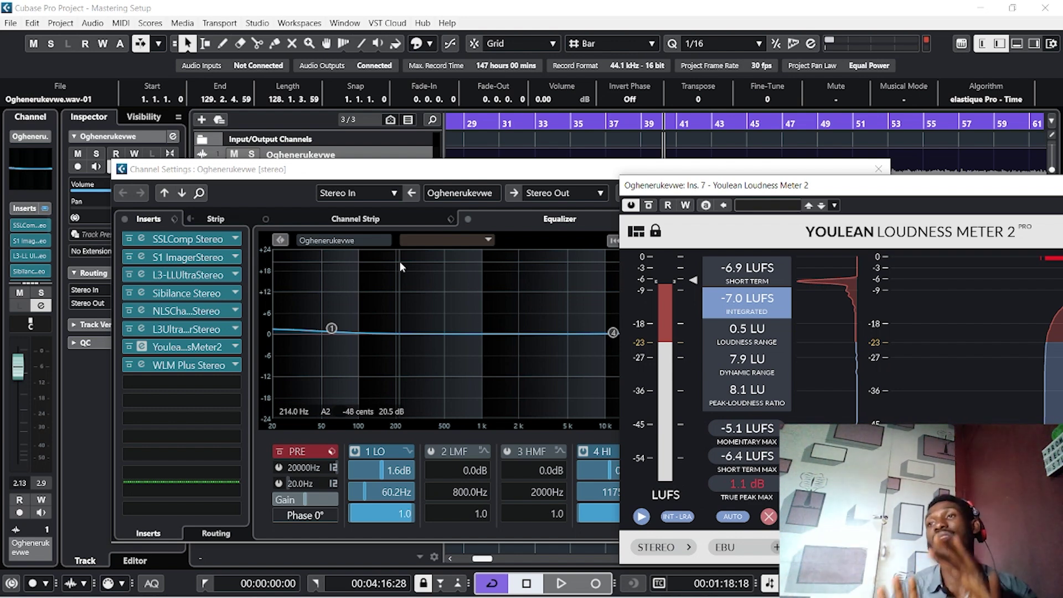
Play the song until Youlean reads -7.0 LUFS integrated, then bring up the WLM Plus meter.
key("space")
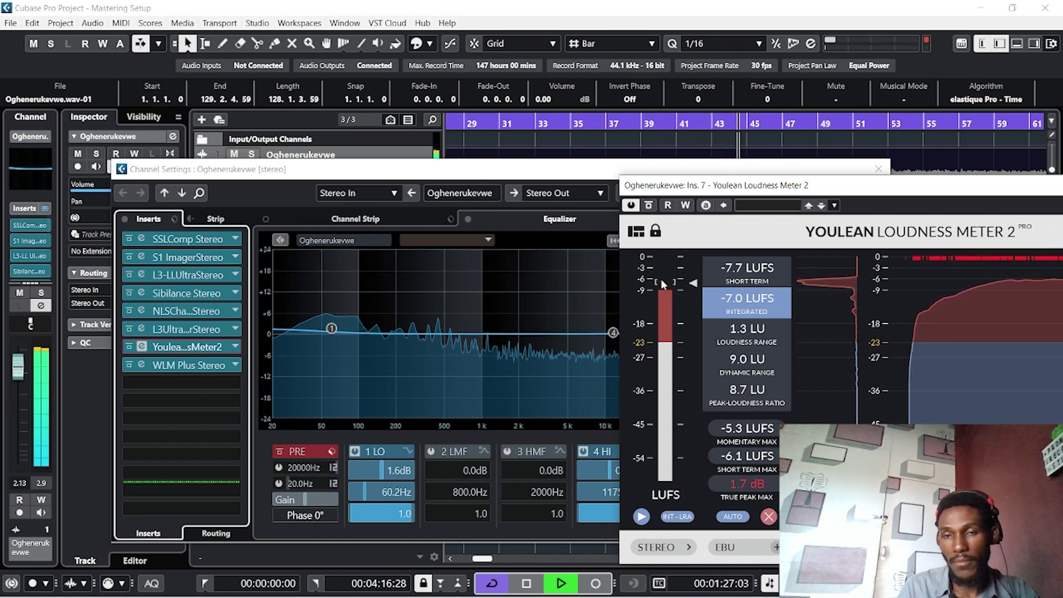
key("space")
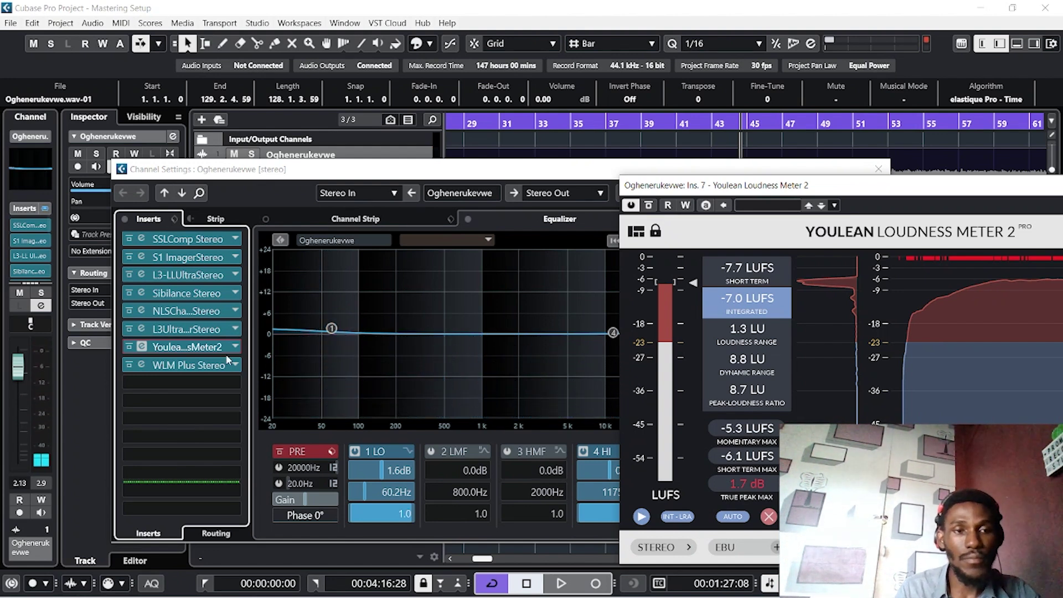
left_click(203, 369)
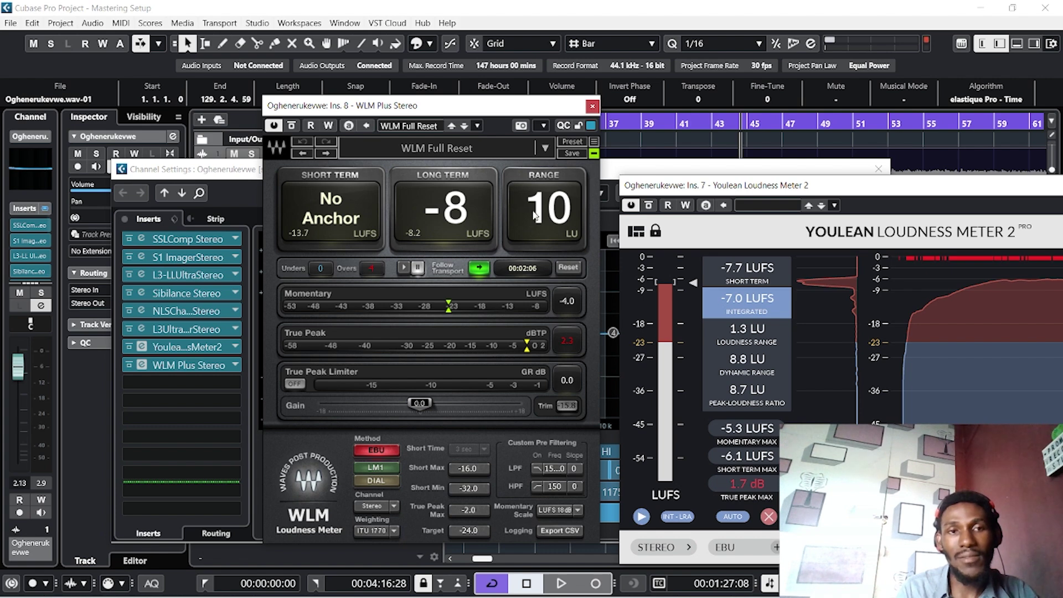
Close the WLM Plus and Youlean Loudness Meter windows.
left_click(592, 105)
left_click_drag(672, 191, 202, 152)
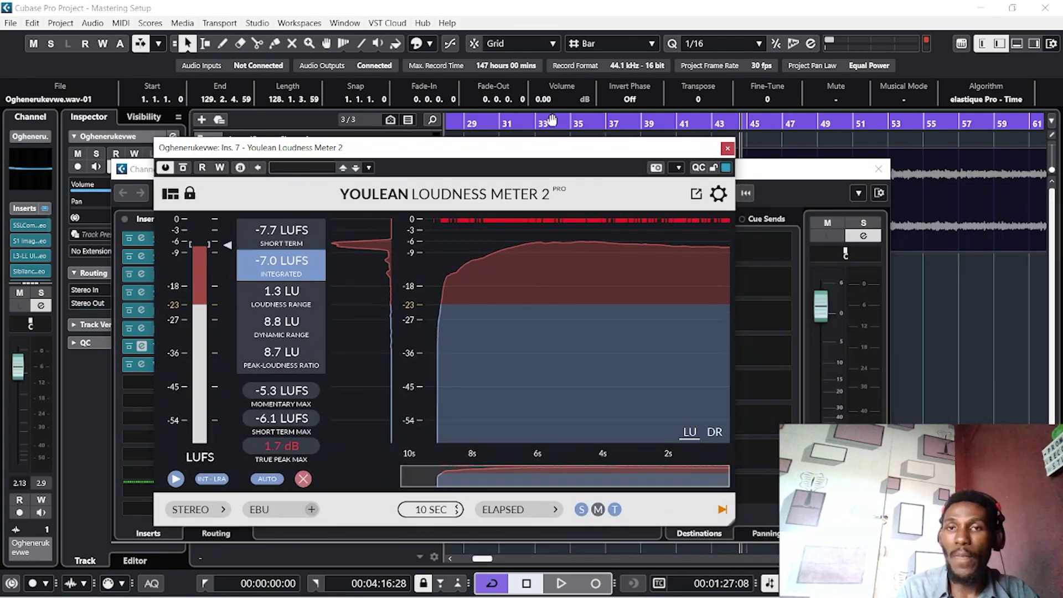
left_click(726, 148)
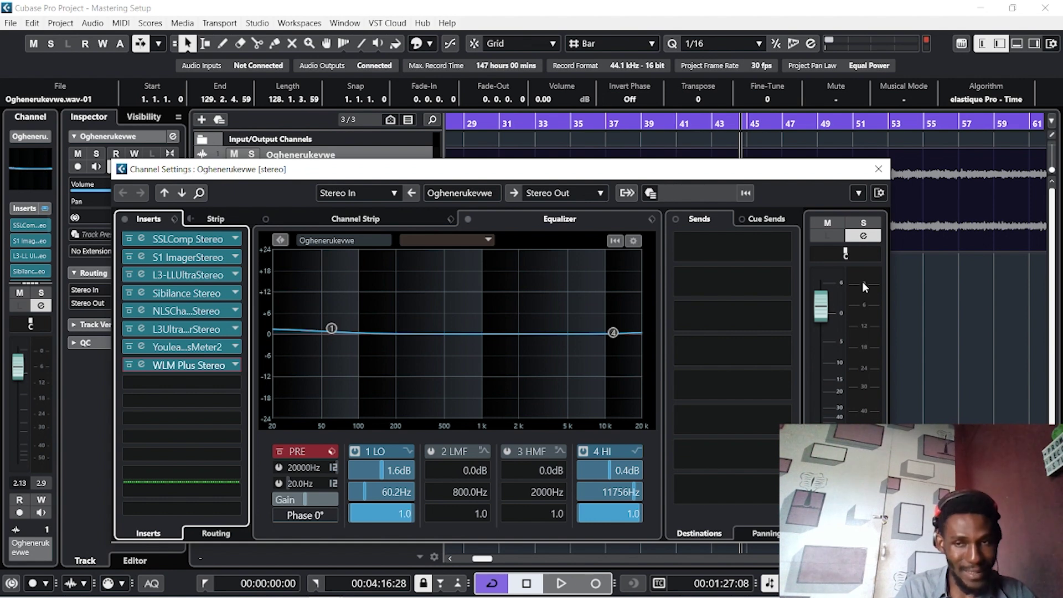
Lower the channel fader to -0.46 dB during playback and recheck the level.
key("space")
left_click_drag(824, 313, 825, 325)
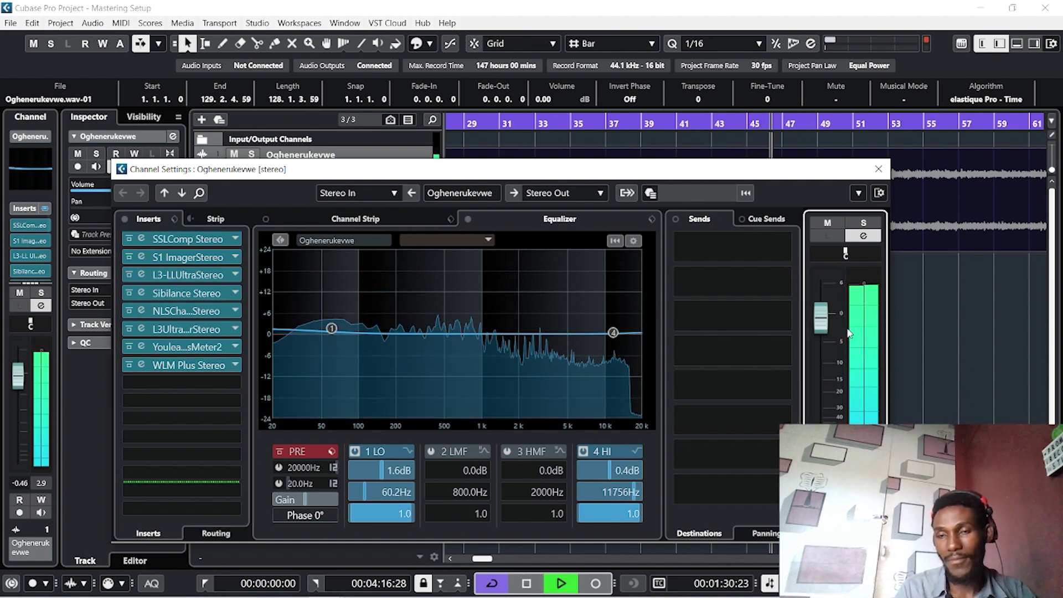
key("space")
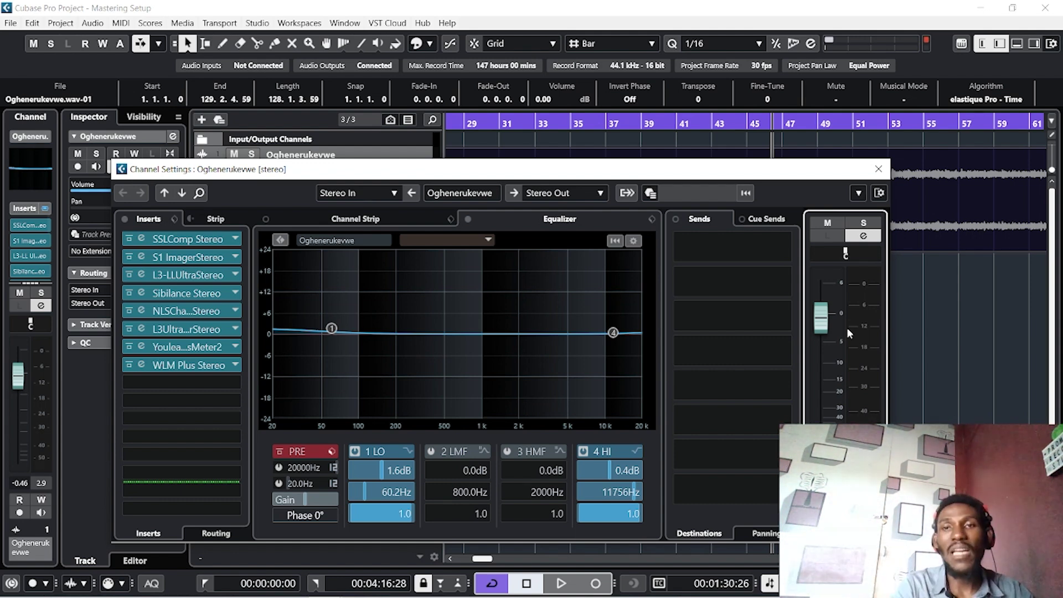
key("space")
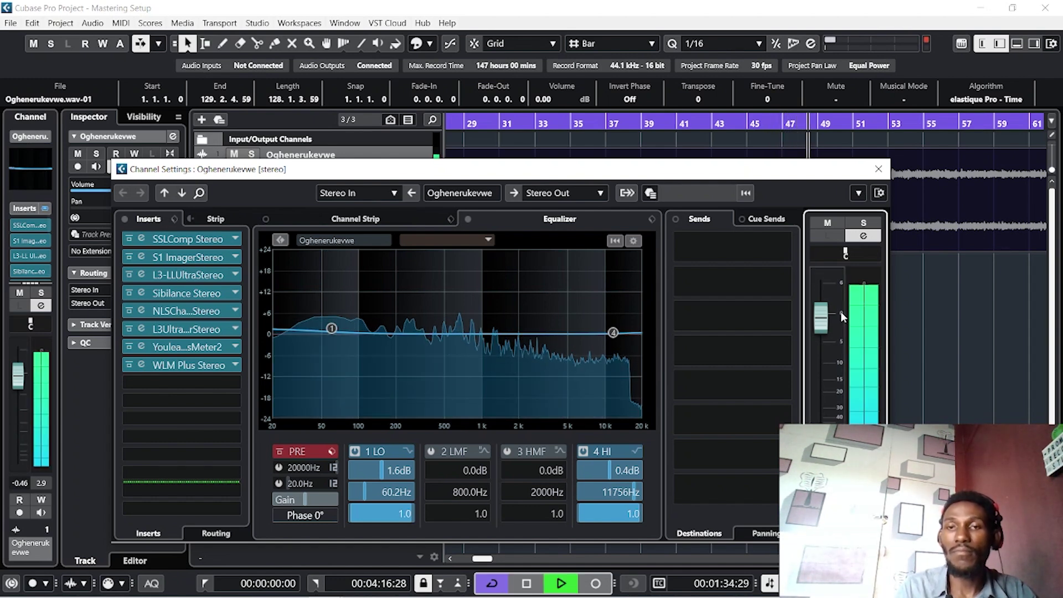
key("space")
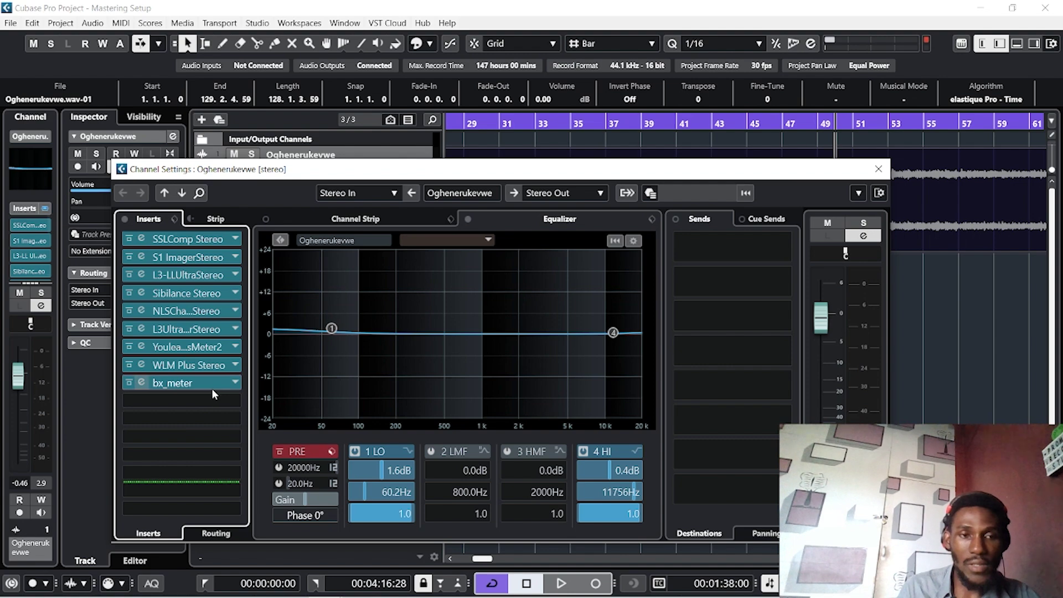
Replace bx_meter on insert 9 with FabFilter Pro-MB and play the song through it.
left_click(213, 392)
left_click(237, 382)
type("mb")
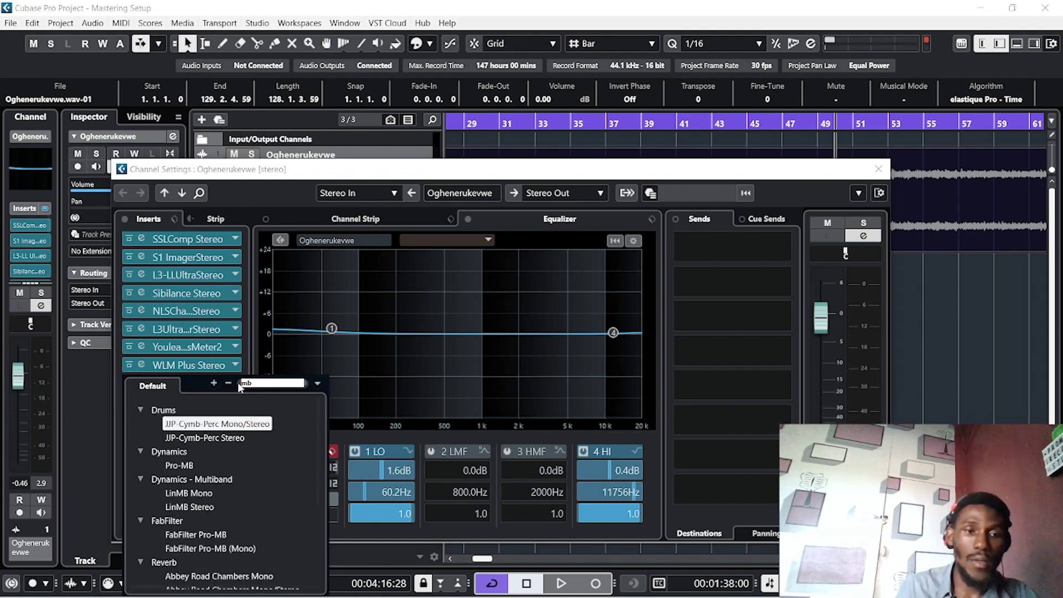
left_click(179, 465)
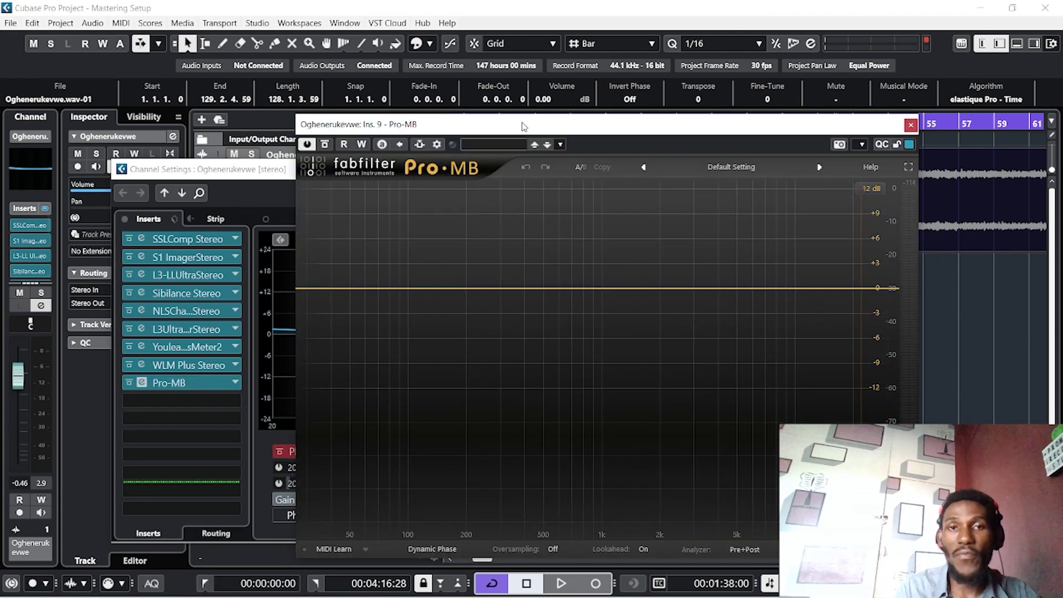
left_click_drag(523, 126, 452, 136)
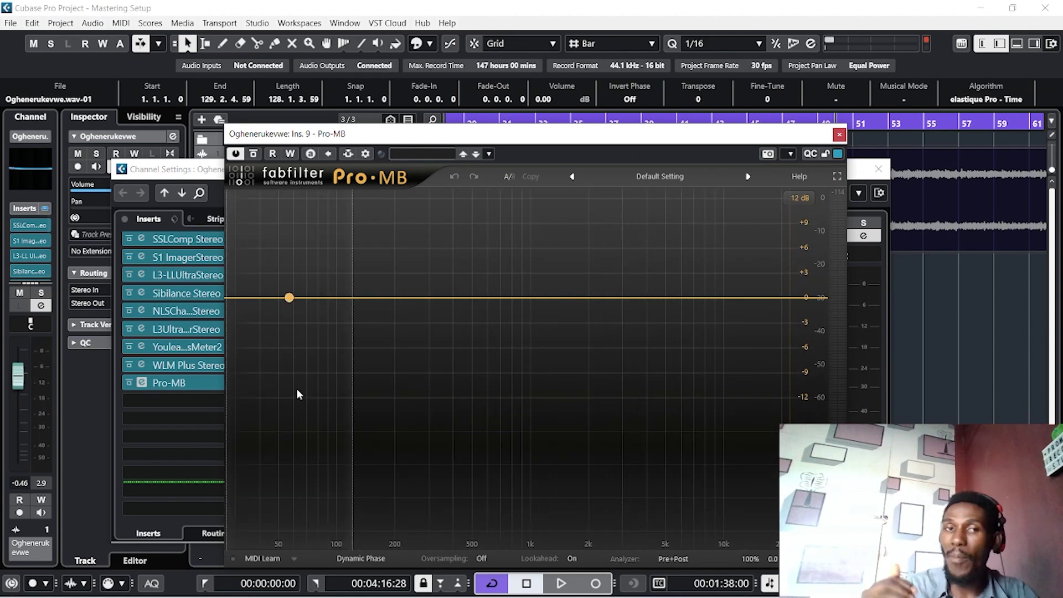
key("space")
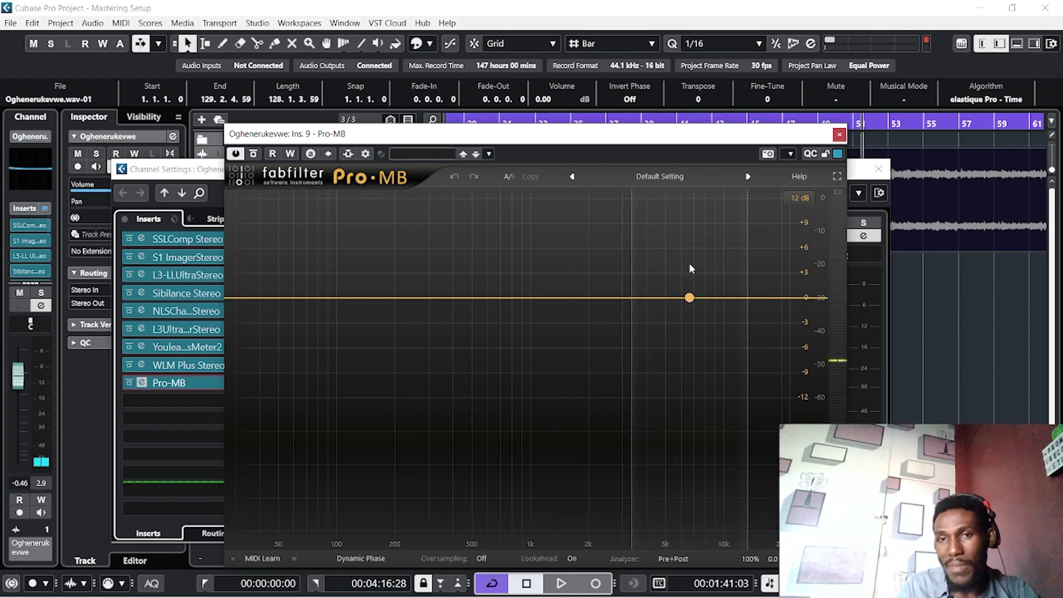
key("space")
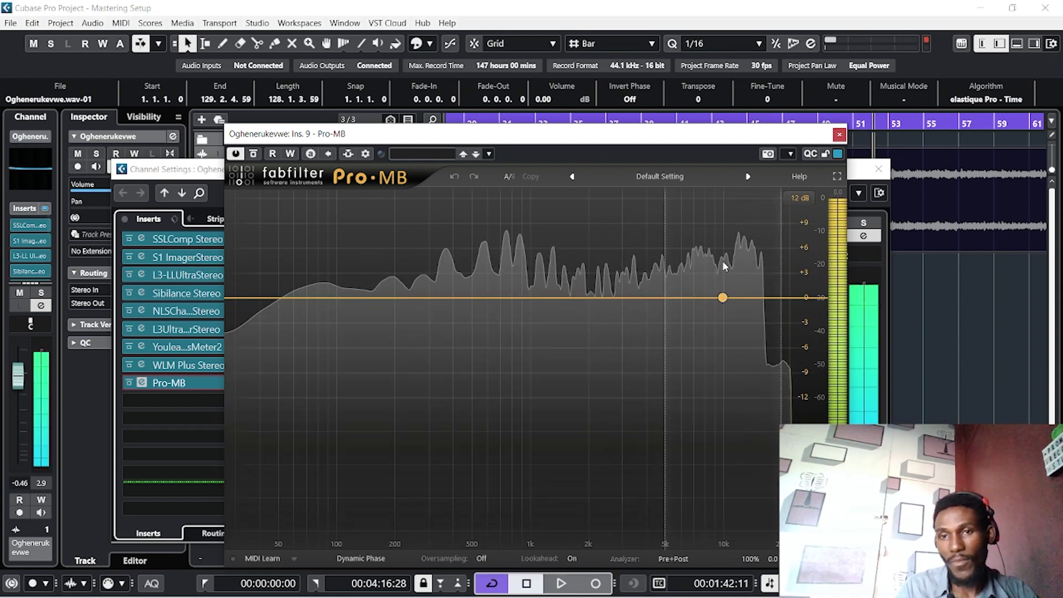
Add a soloed high band near 7 kHz, narrow its upper edge, and set Range to about -2.5 dB.
left_click(723, 291)
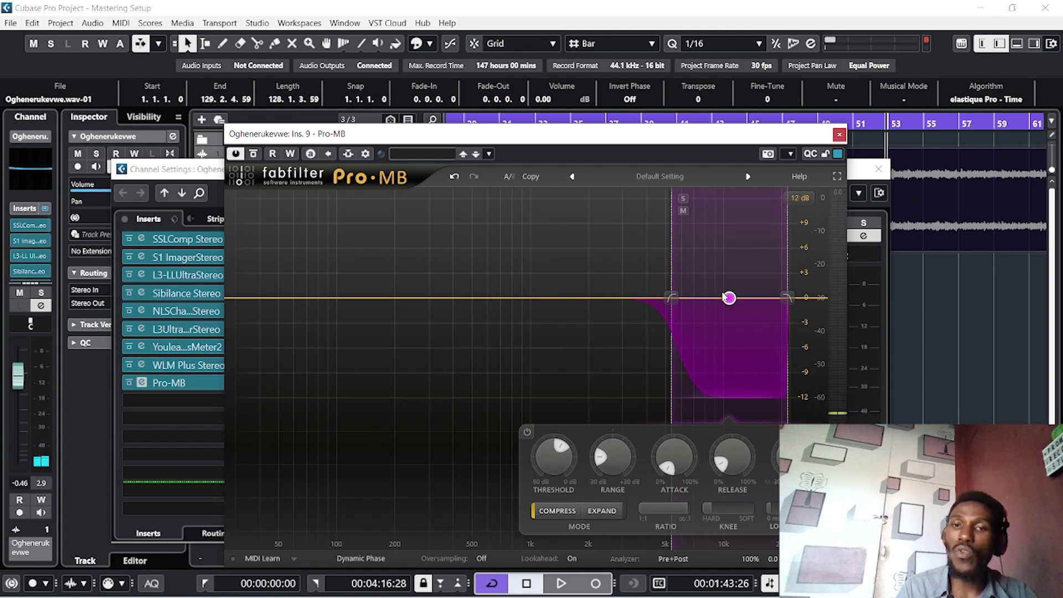
left_click(683, 199)
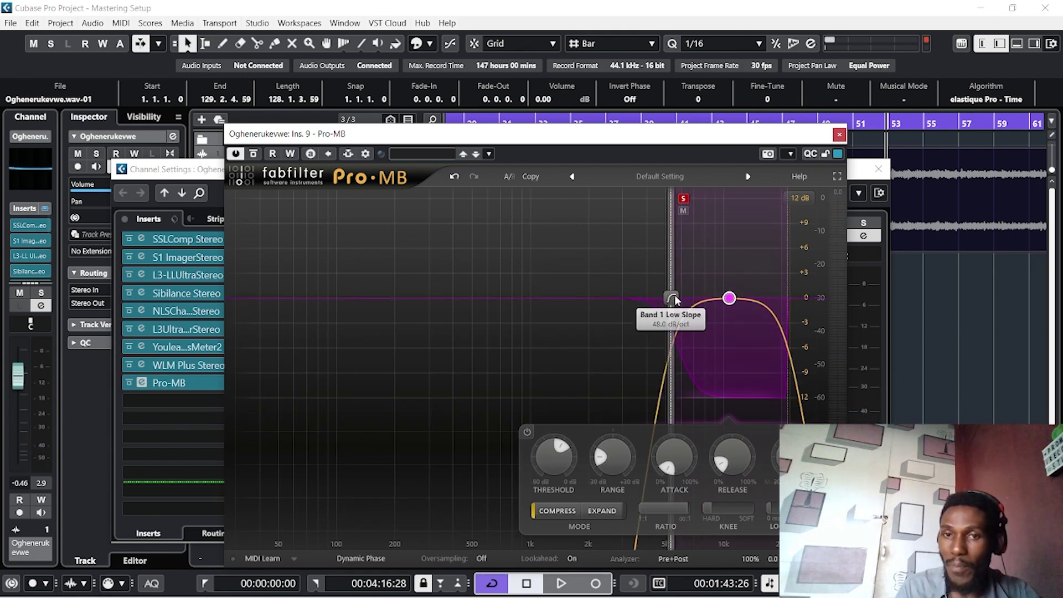
key("space")
left_click_drag(786, 332, 757, 332)
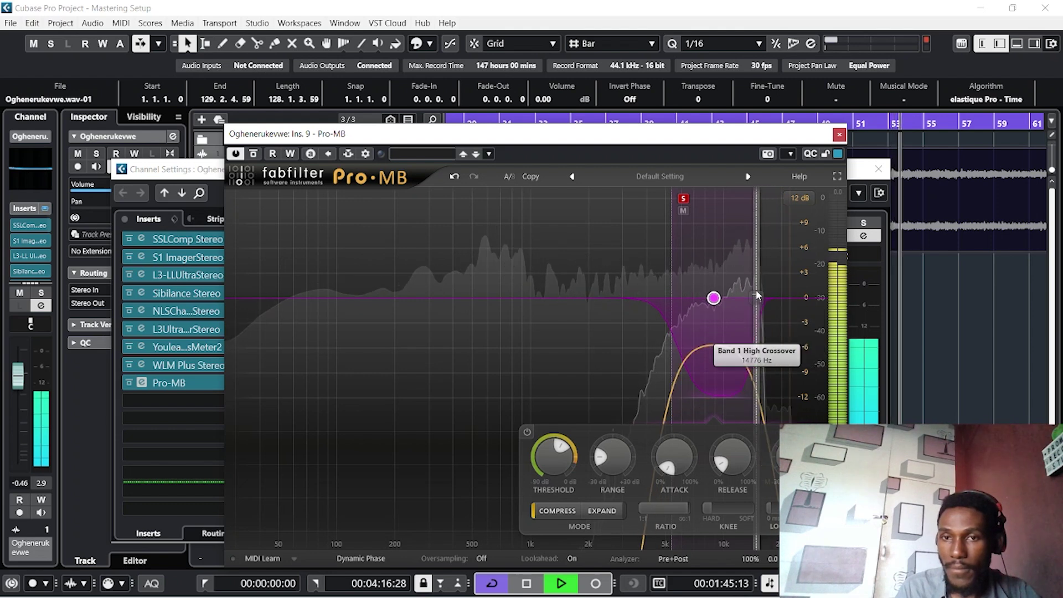
left_click_drag(613, 457, 612, 415)
key("space")
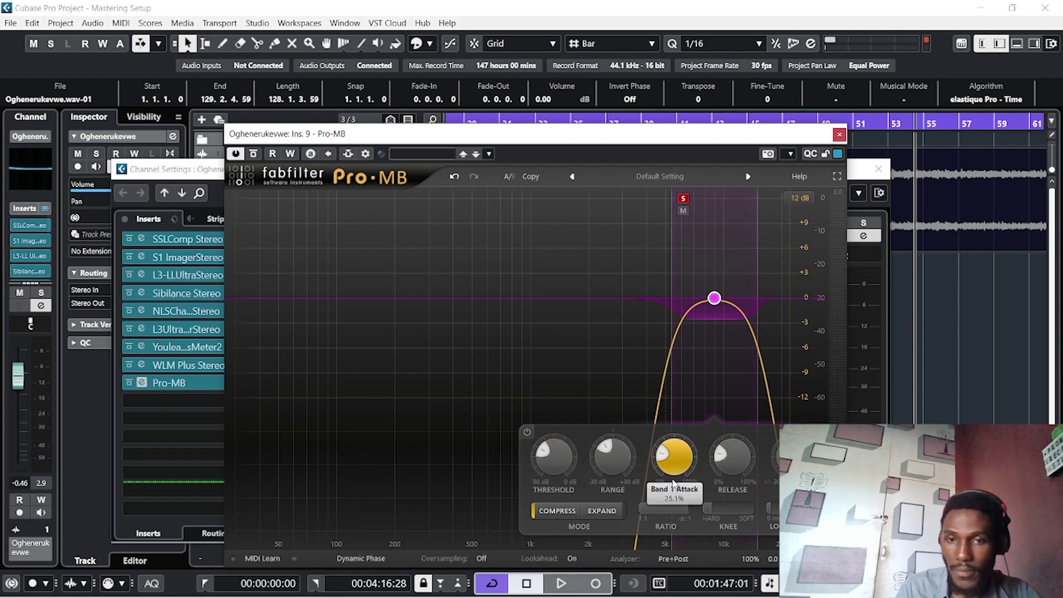
Unsolo the high band, audition its compression, then add a second band near 500 Hz.
key("space")
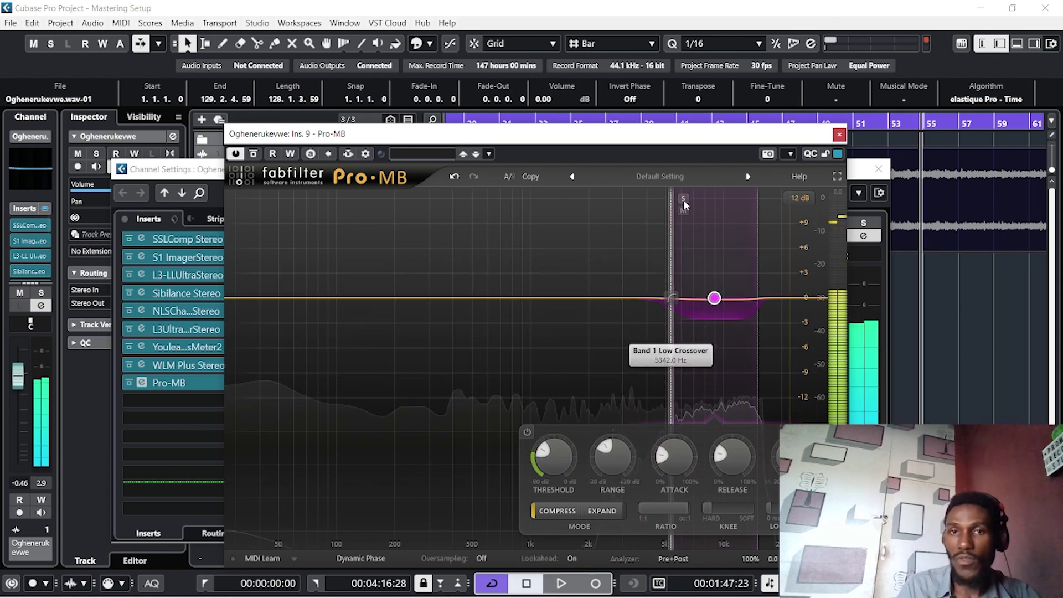
left_click(682, 199)
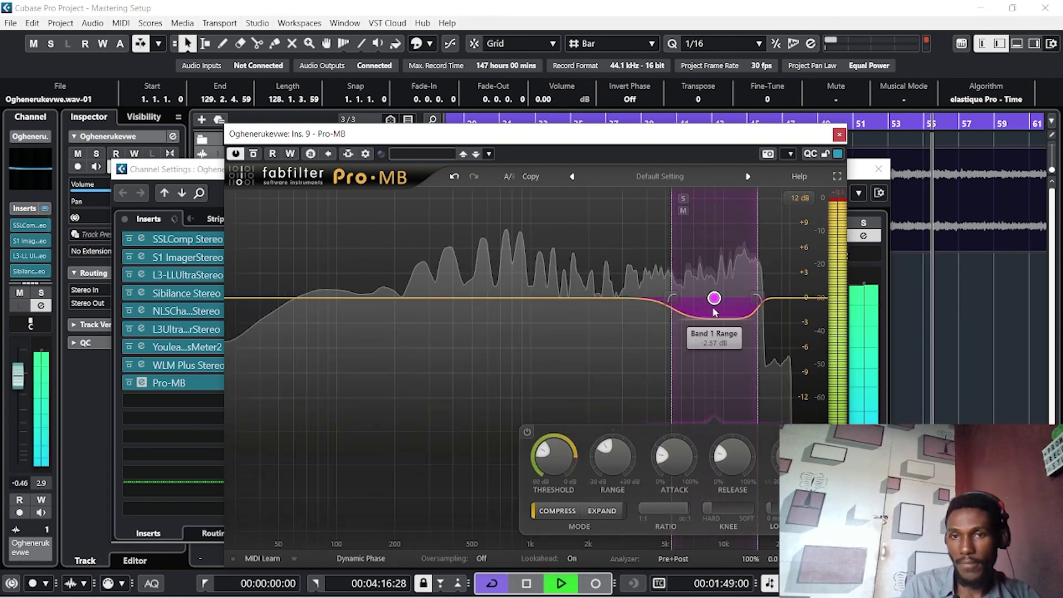
key("space")
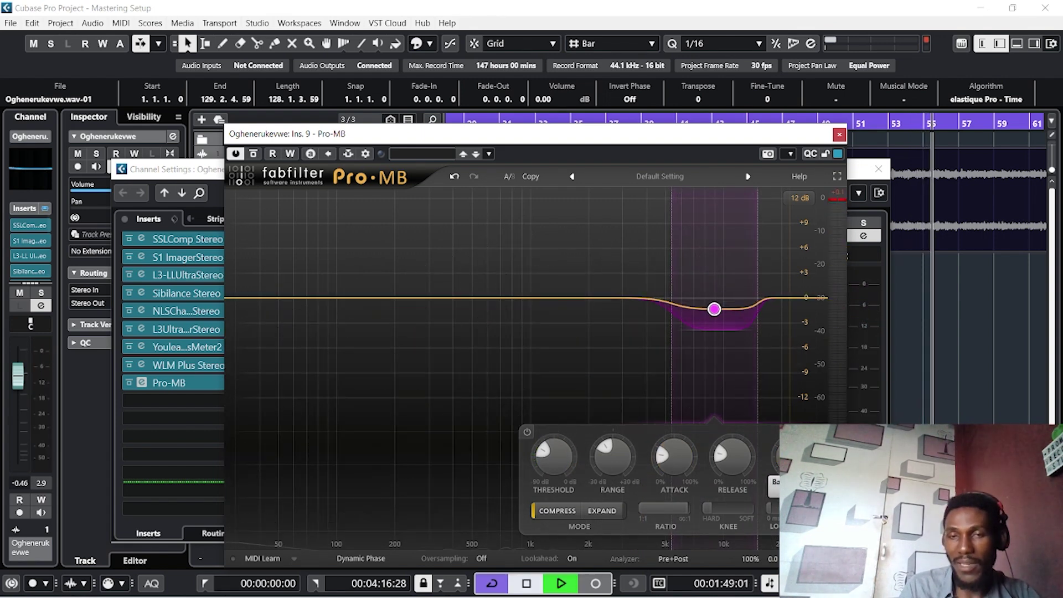
key("space")
key("space")
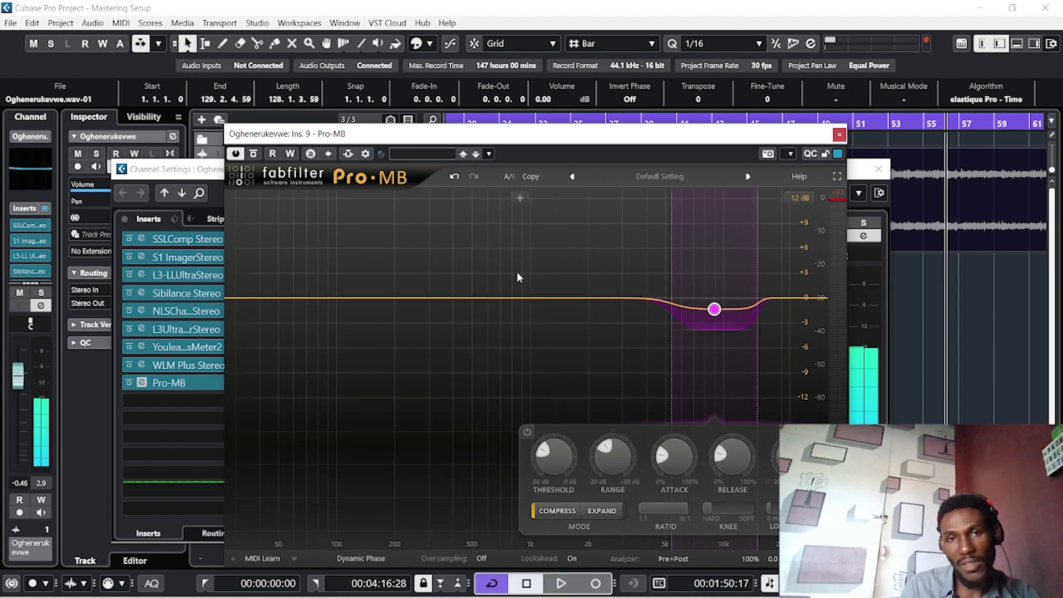
key("space")
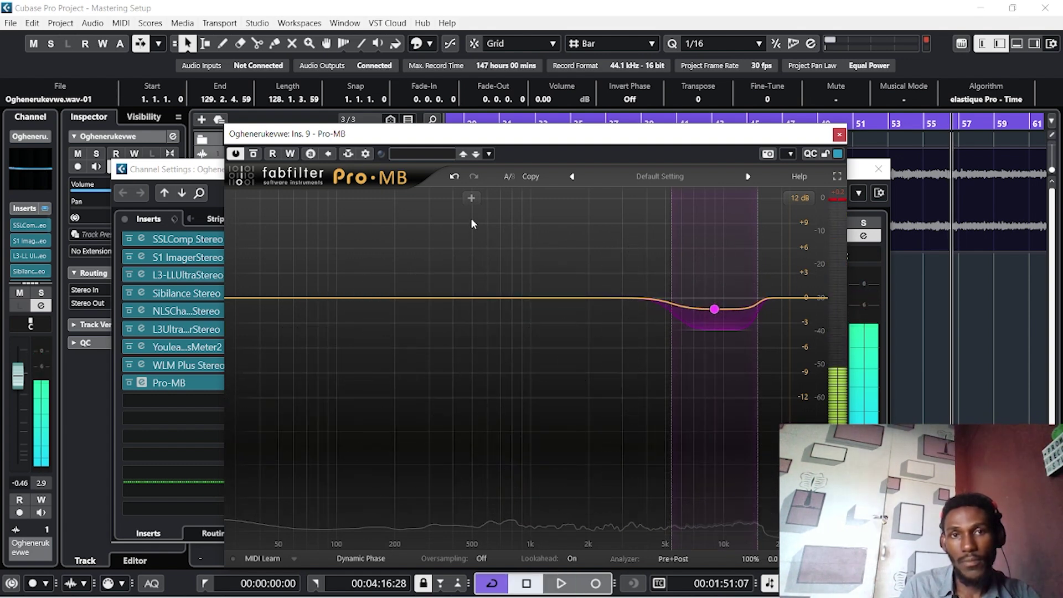
left_click(470, 217)
Solo the 500 Hz band, narrow its crossovers, and lower its threshold while listening.
left_click(424, 198)
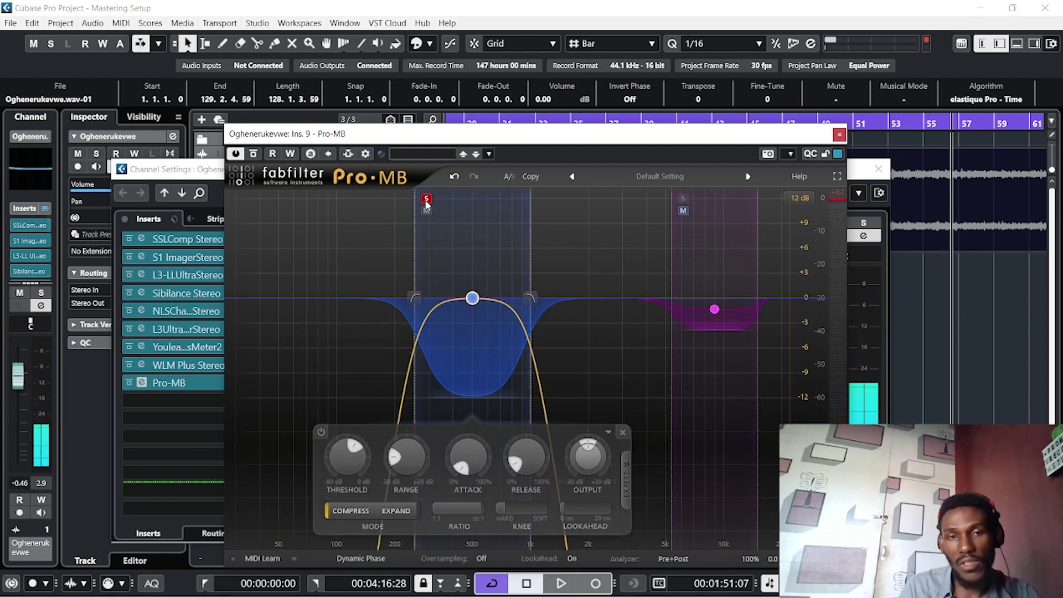
key("space")
left_click_drag(413, 302, 520, 299)
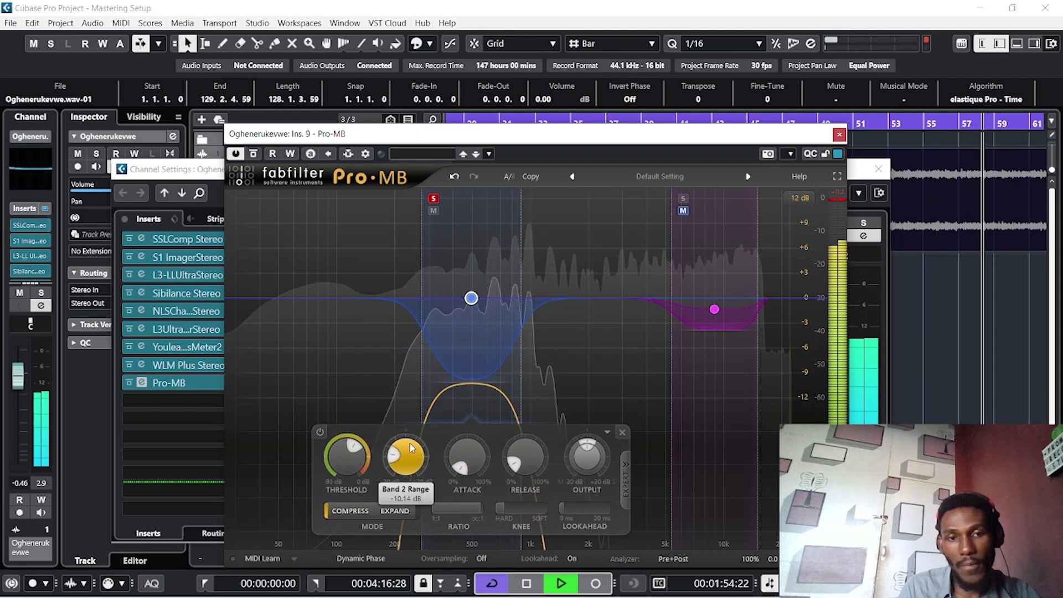
left_click_drag(340, 464, 334, 477)
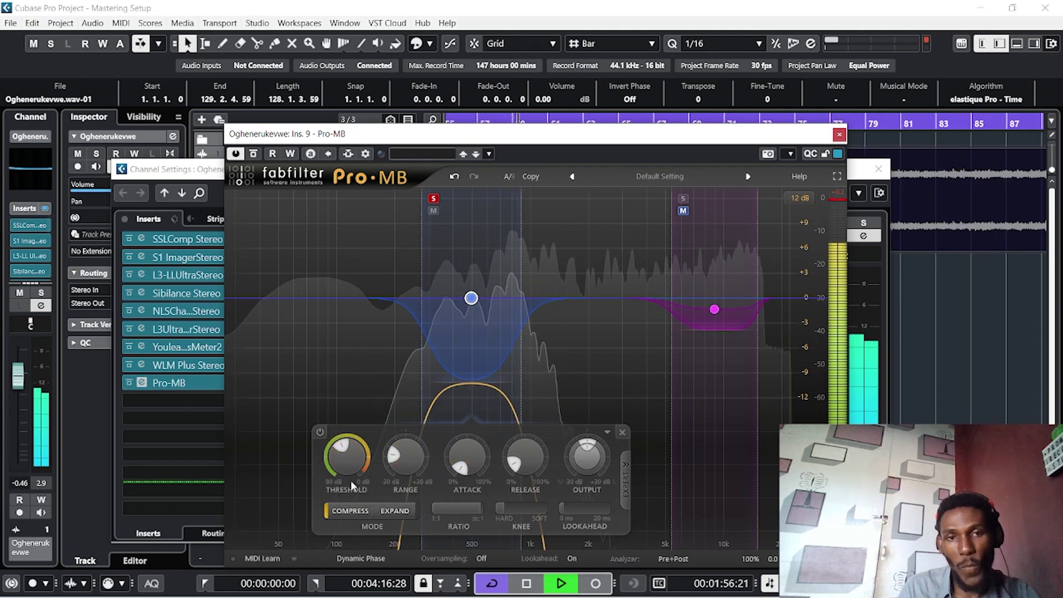
key("space")
Set the 500 Hz band to -6.68 dB Range and -43.71 dB Threshold, unsolo it, and deepen reduction slightly.
left_click_drag(402, 471, 406, 434)
left_click_drag(340, 462, 334, 486)
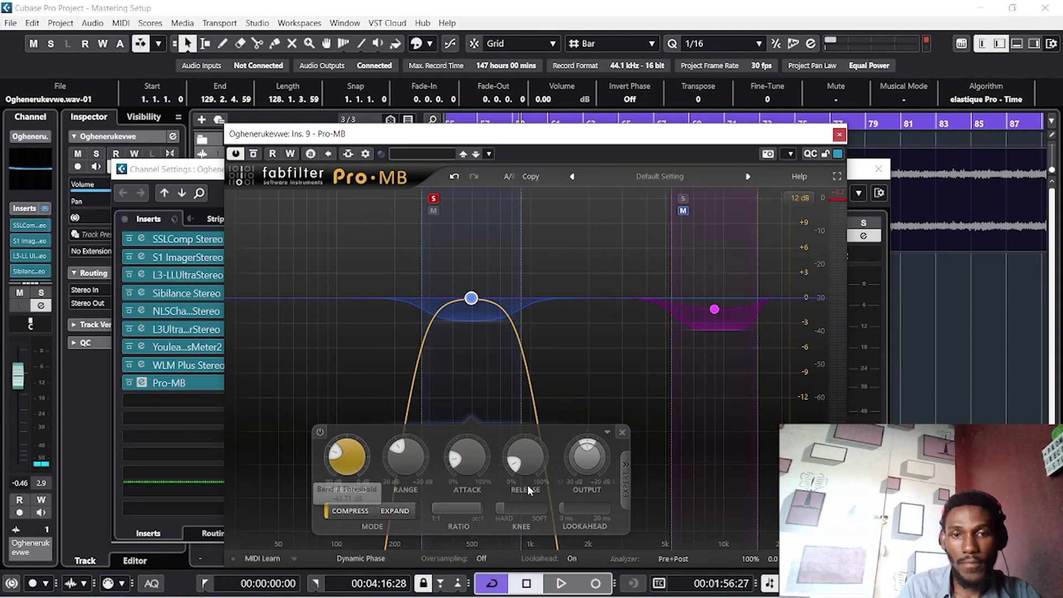
key("space")
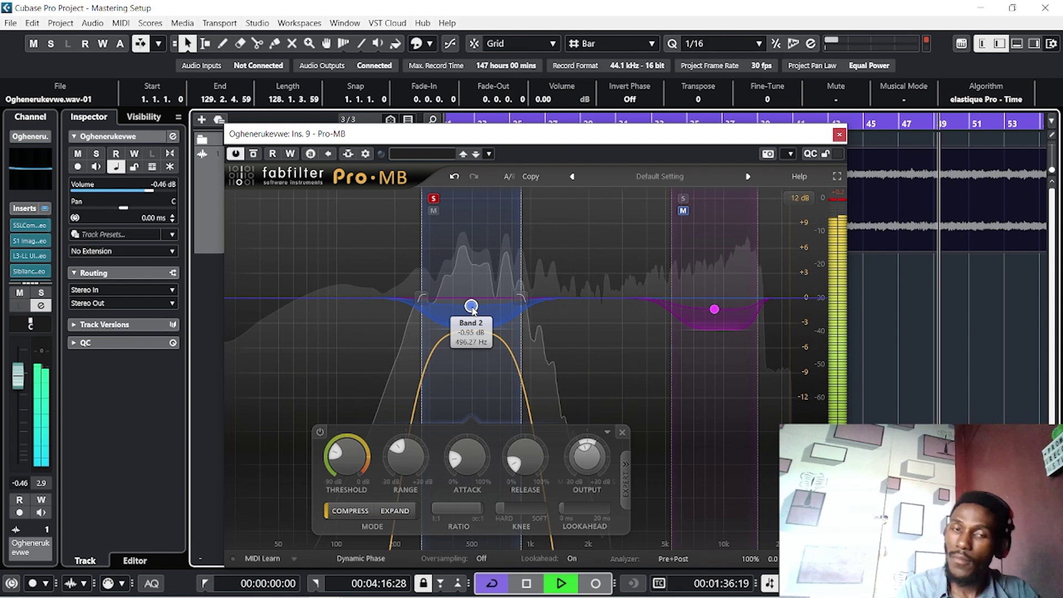
left_click(433, 198)
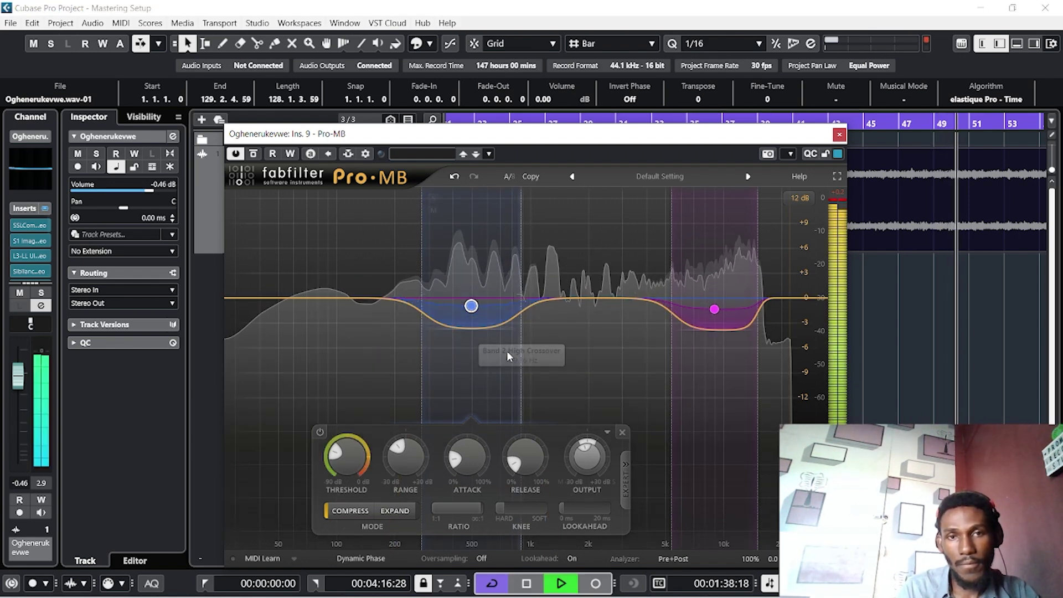
left_click_drag(471, 306, 471, 311)
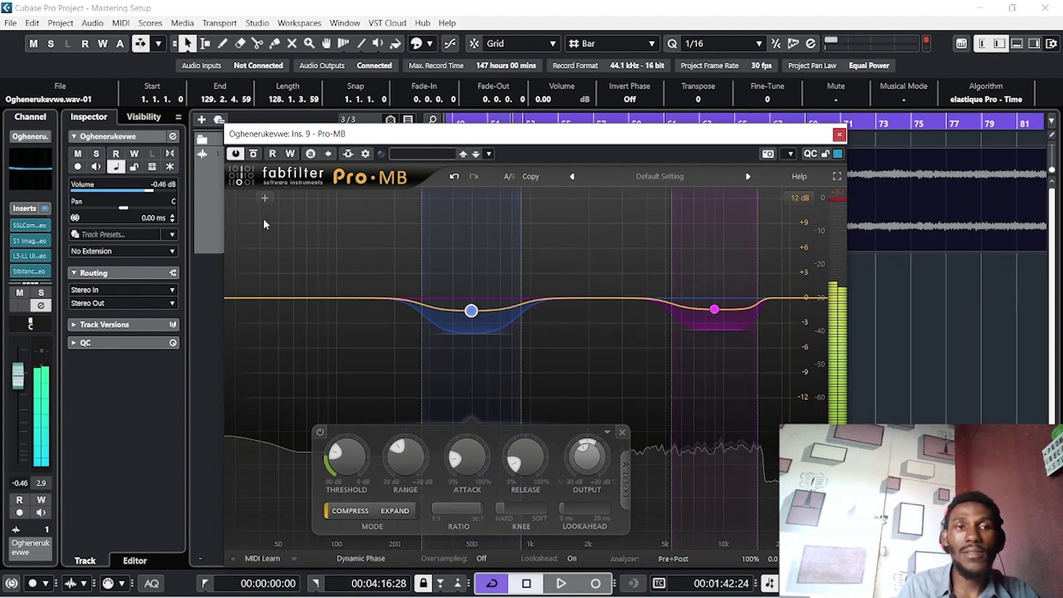
key("space")
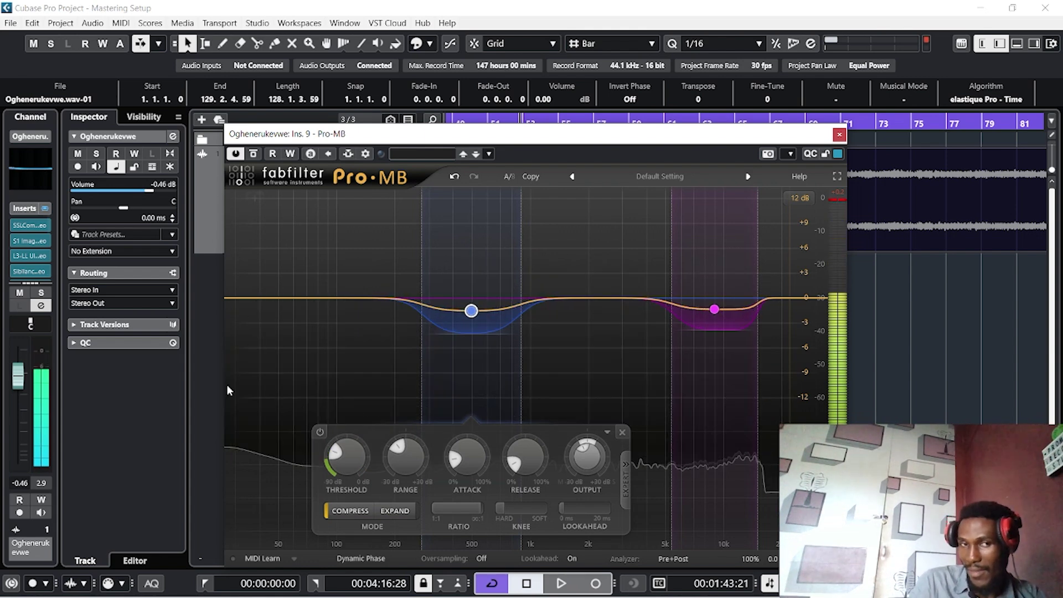
Add a soloed low band below about 100 Hz and raise its Range above zero.
left_click(256, 197)
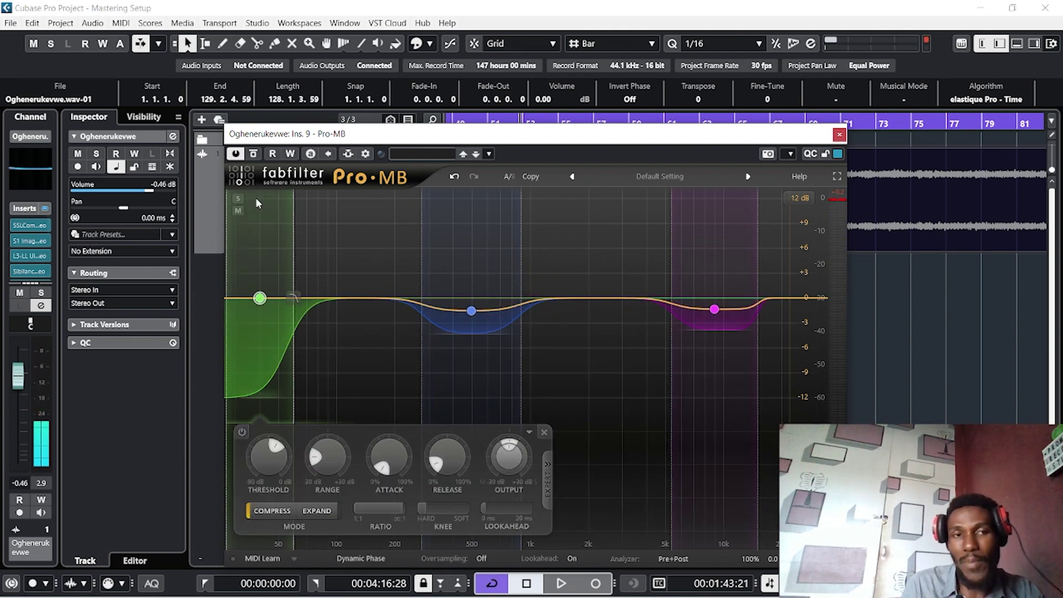
left_click(238, 197)
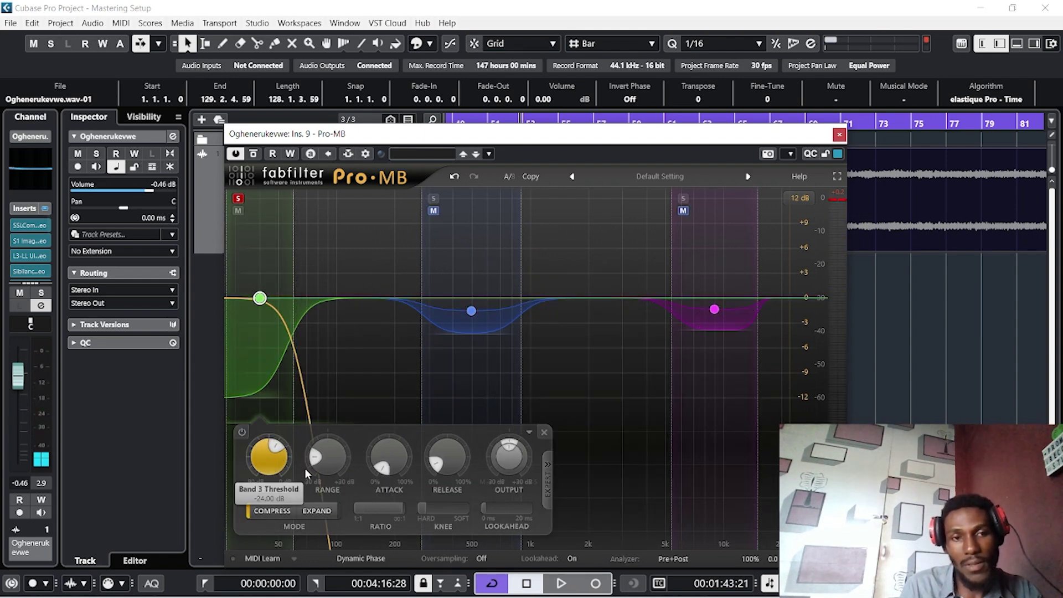
left_click_drag(328, 460, 326, 395)
key("space")
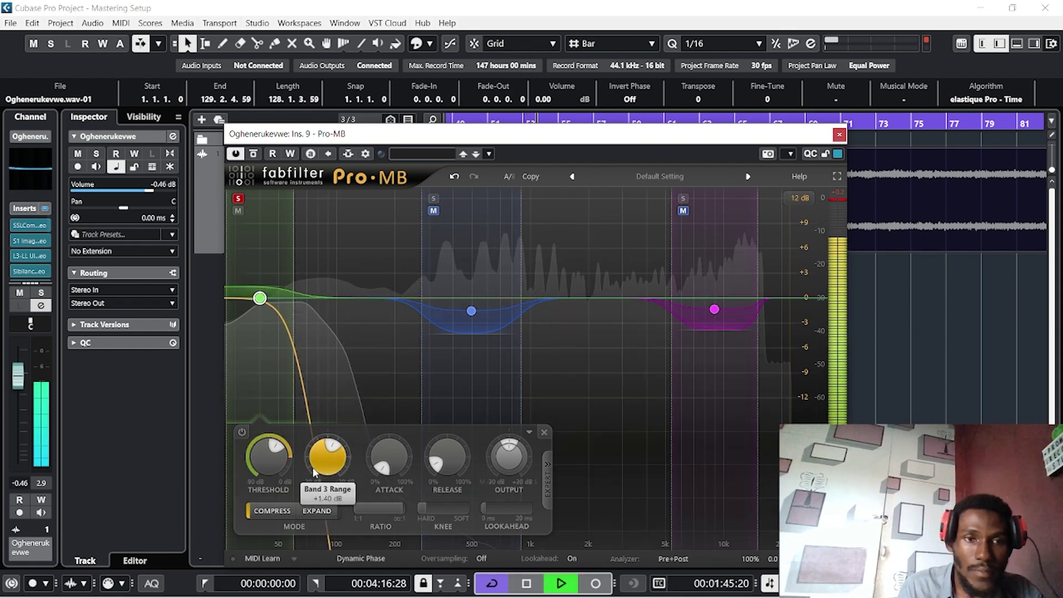
Lengthen the low band's attack and release, boost its output to +2.73 dB, and unsolo it.
left_click_drag(393, 467, 393, 438)
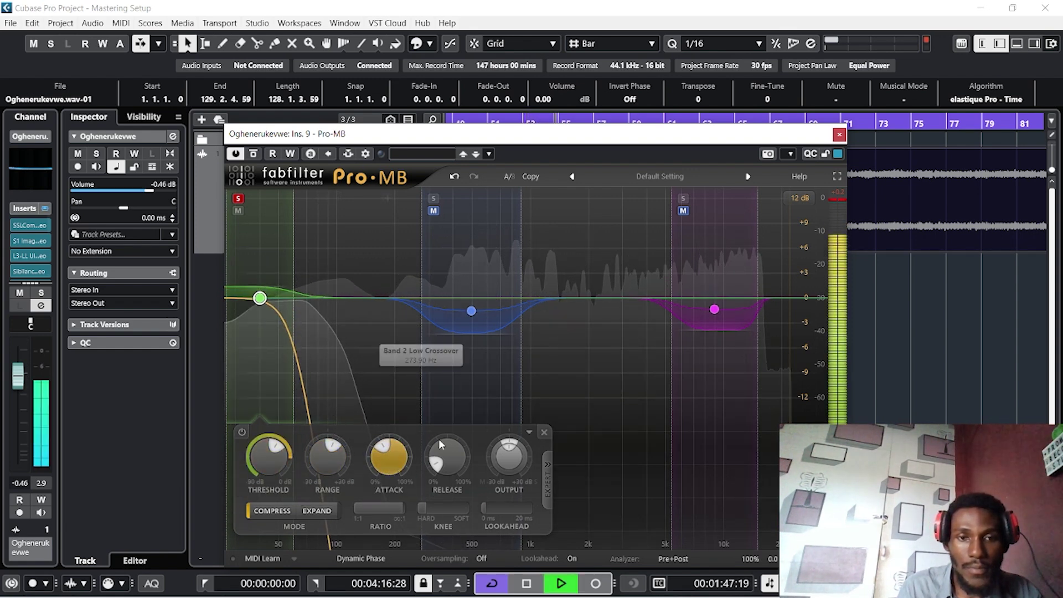
left_click_drag(446, 459, 433, 419)
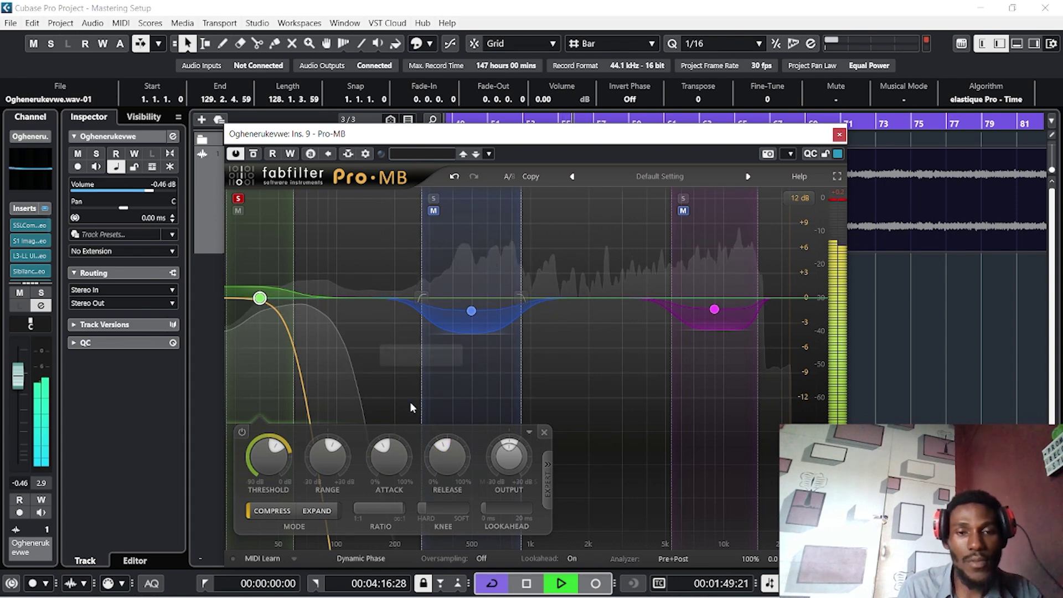
left_click_drag(507, 455, 505, 449)
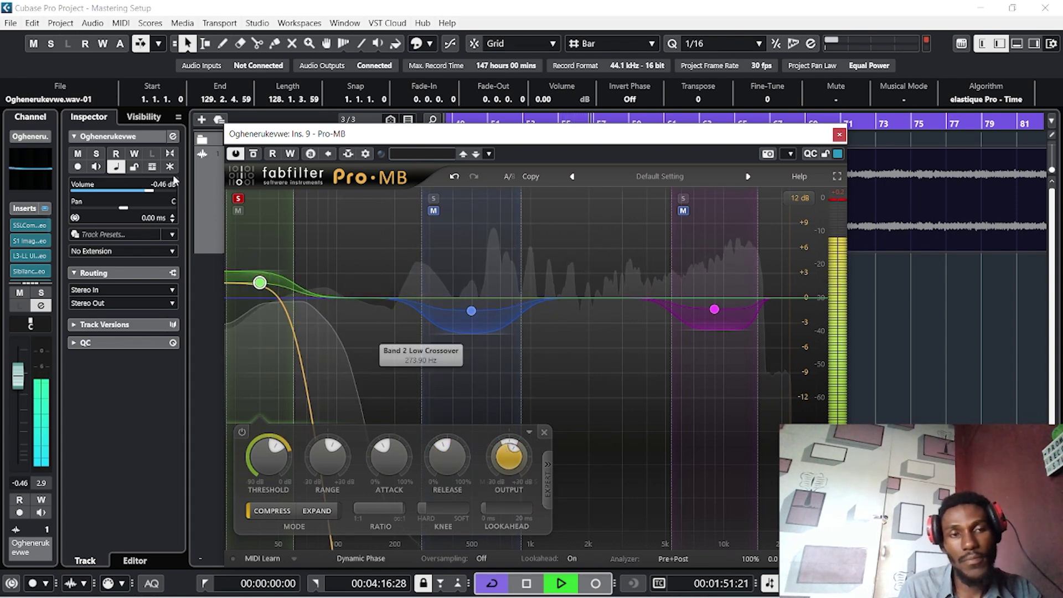
left_click(238, 199)
key("space")
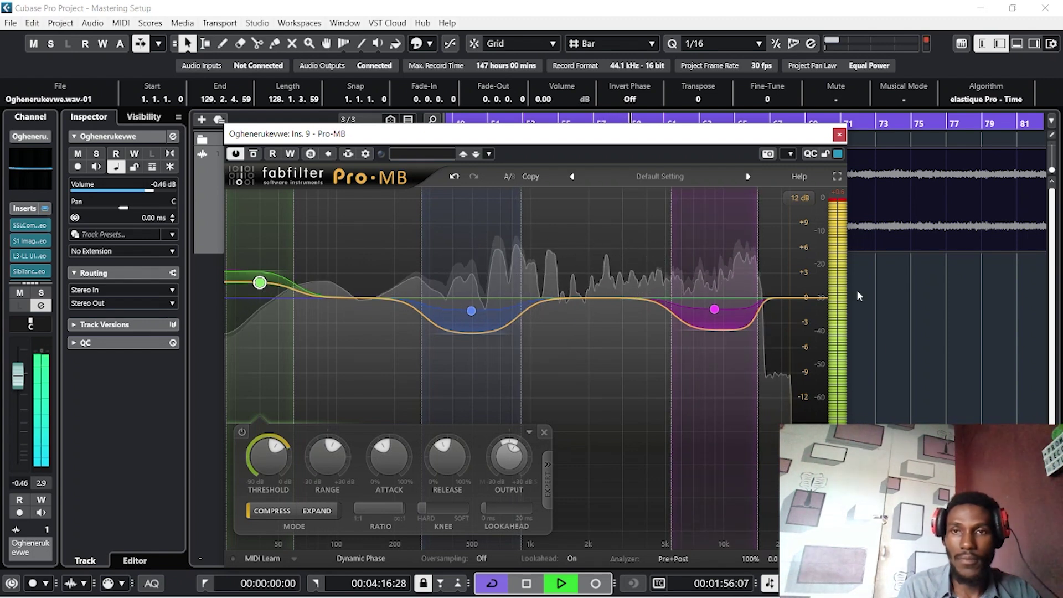
Stop playback and close the Pro-MB editor, revealing the channel's insert chain.
key("space")
left_click(838, 137)
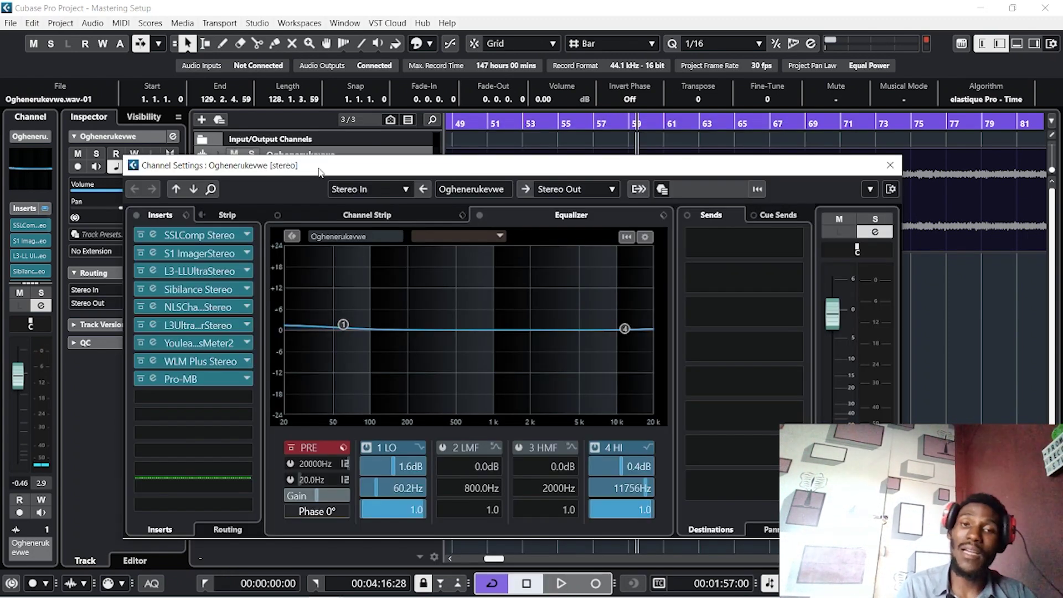